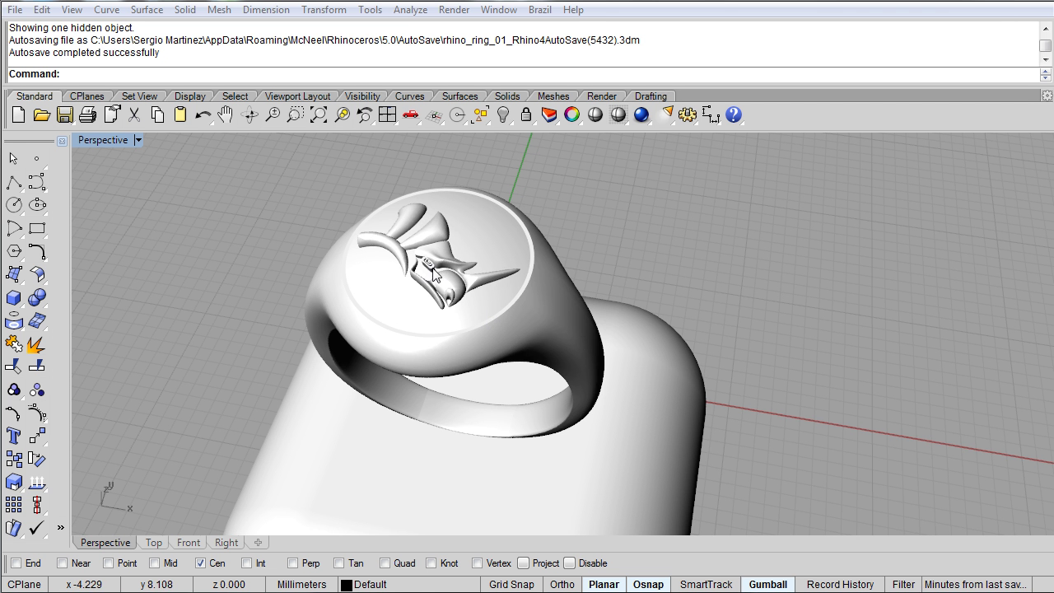
- Orbit the Perspective view around the signet ring and stand to a raised three-quarter angle
{"action": "right_click_drag", "start_coordinate": [383, 282], "coordinate": [505, 271]}
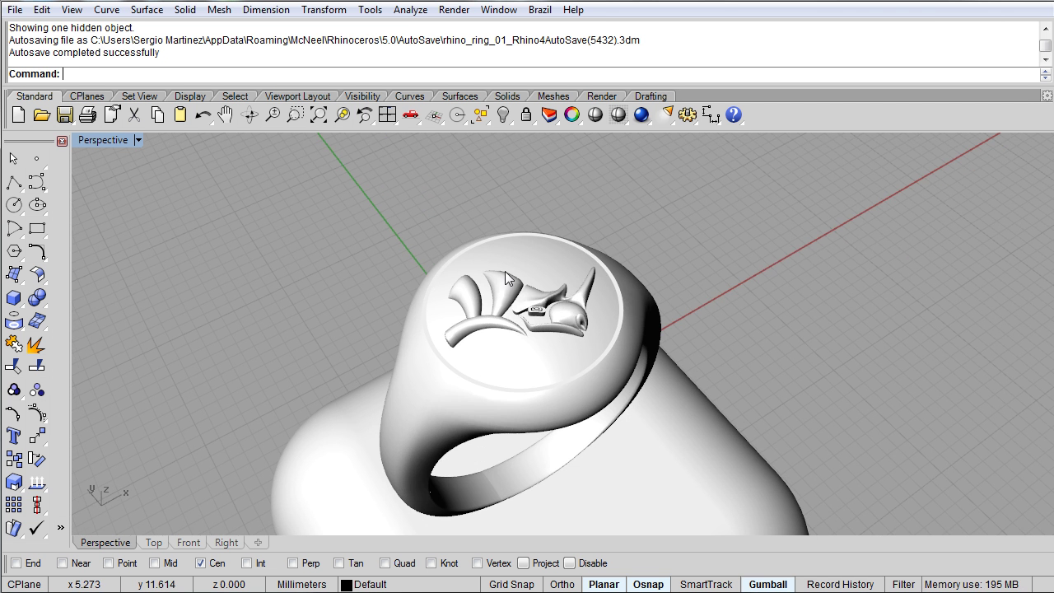
{"action": "mouse_move", "coordinate": [647, 339]}
{"action": "right_mouse_down"}
{"action": "mouse_move", "coordinate": [515, 299]}
{"action": "mouse_move", "coordinate": [576, 322]}
{"action": "mouse_move", "coordinate": [577, 381]}
{"action": "mouse_move", "coordinate": [634, 328]}
{"action": "right_mouse_up"}
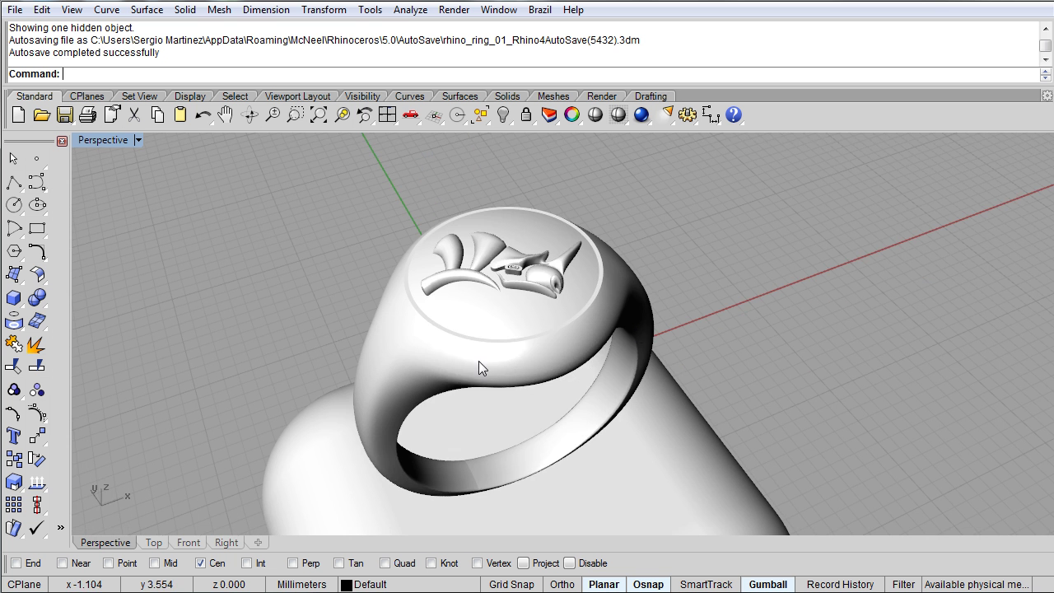
{"action": "right_click_drag", "start_coordinate": [487, 327], "coordinate": [479, 350]}
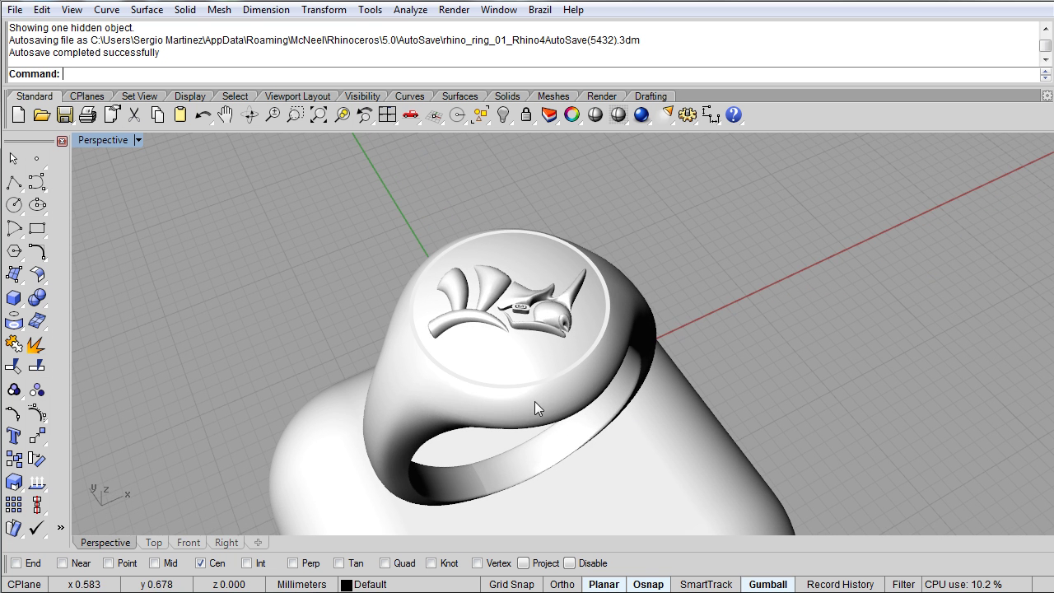
{"action": "right_click_drag", "start_coordinate": [662, 410], "coordinate": [487, 357]}
{"action": "right_click_drag", "start_coordinate": [647, 383], "coordinate": [572, 313]}
{"action": "right_click_drag", "start_coordinate": [675, 302], "coordinate": [740, 313]}
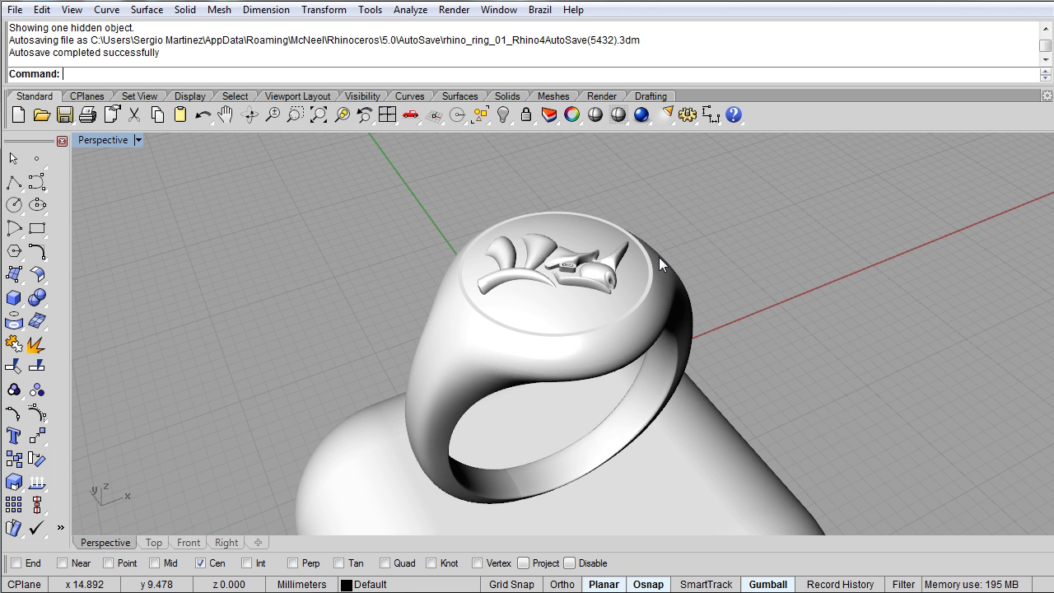
- Orbit the ring and switch the Perspective view to Wireframe display
{"action": "left_click", "coordinate": [618, 118]}
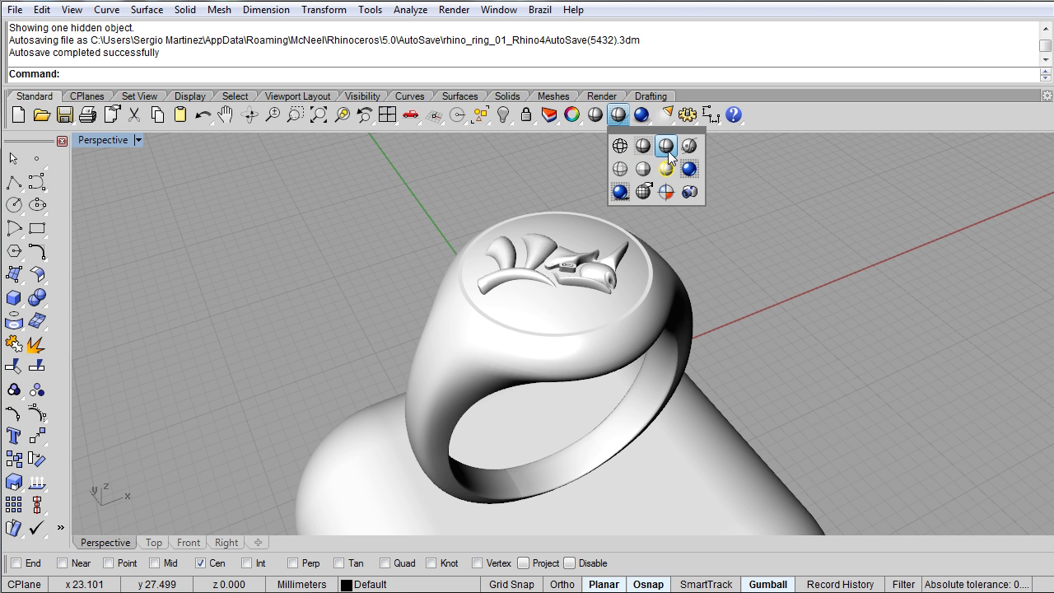
{"action": "right_click_drag", "start_coordinate": [577, 274], "coordinate": [663, 298]}
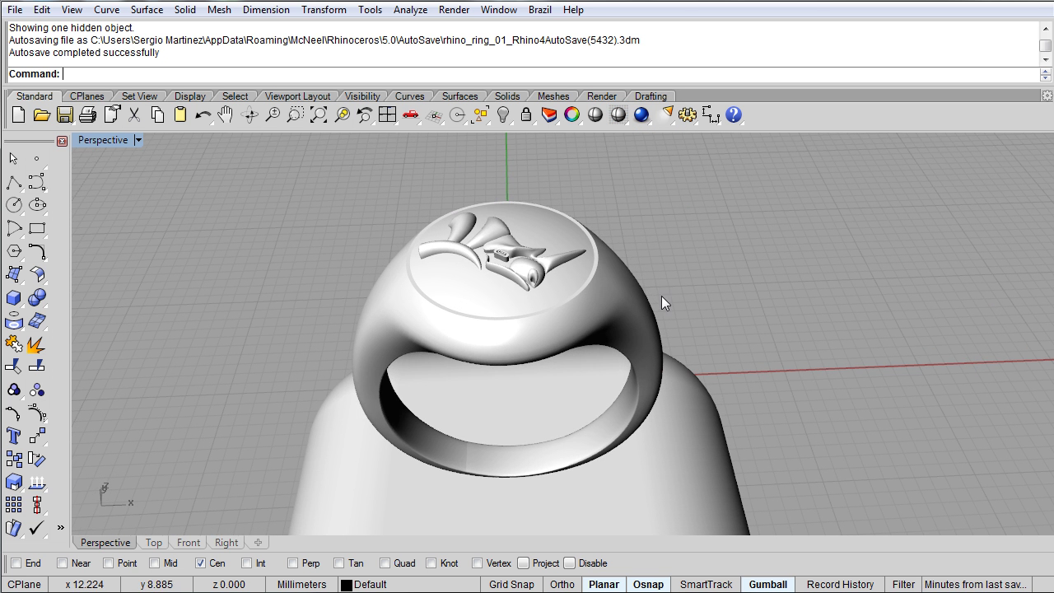
{"action": "left_click", "coordinate": [99, 141]}
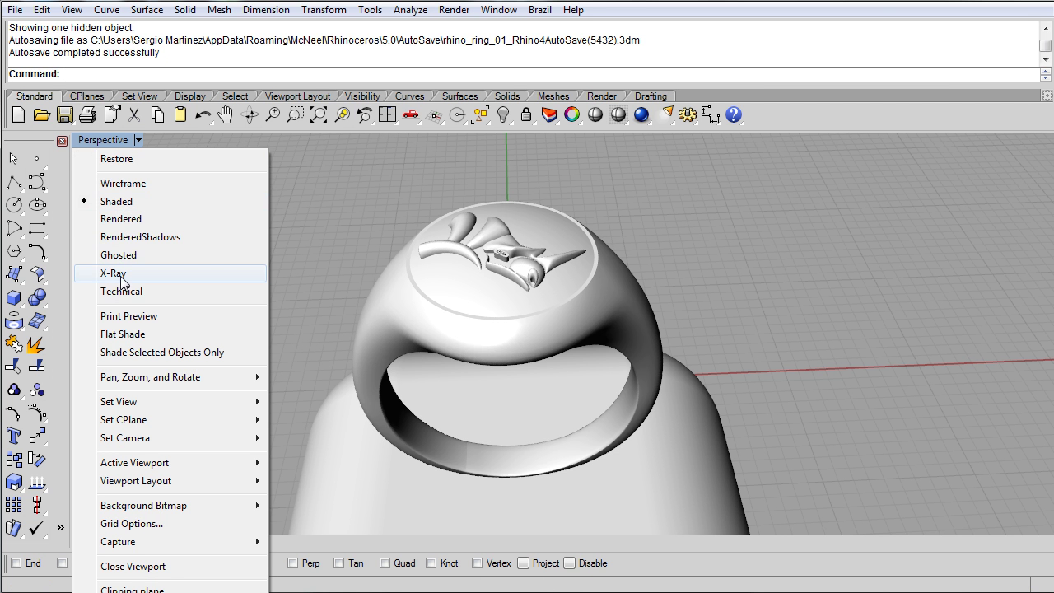
{"action": "left_click", "coordinate": [122, 188]}
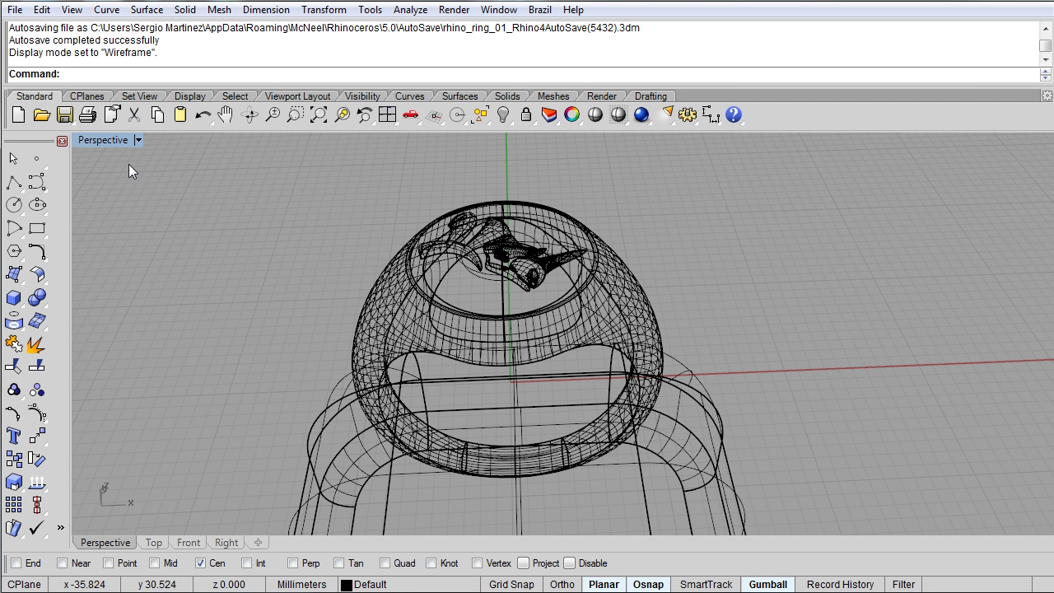
- Try Shaded, then switch to RenderedShadows and orbit to see the ring's cast shadows
{"action": "left_click", "coordinate": [98, 142]}
{"action": "left_click", "coordinate": [121, 202]}
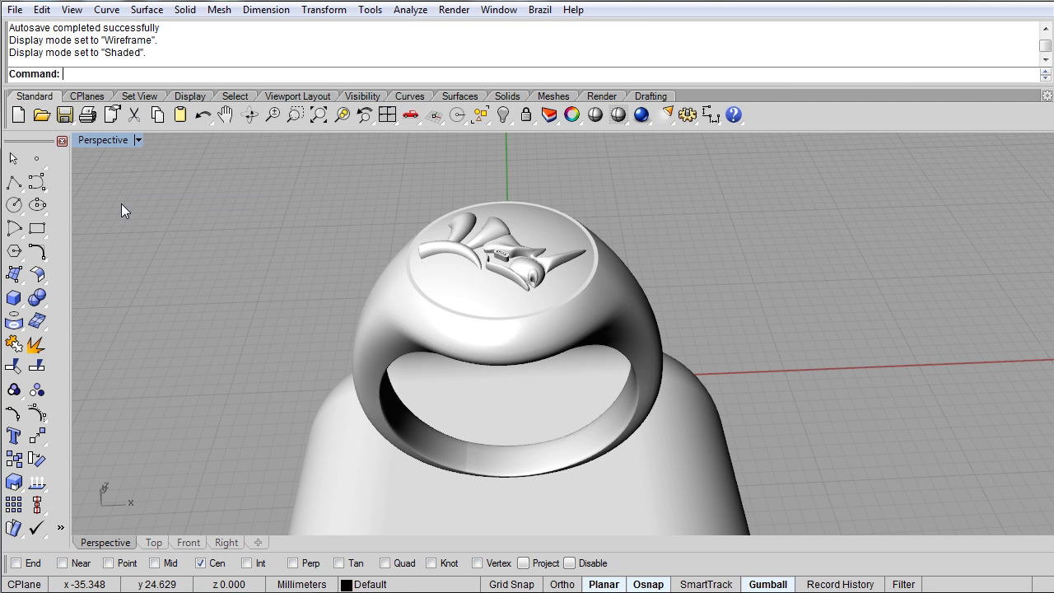
{"action": "left_click", "coordinate": [96, 140]}
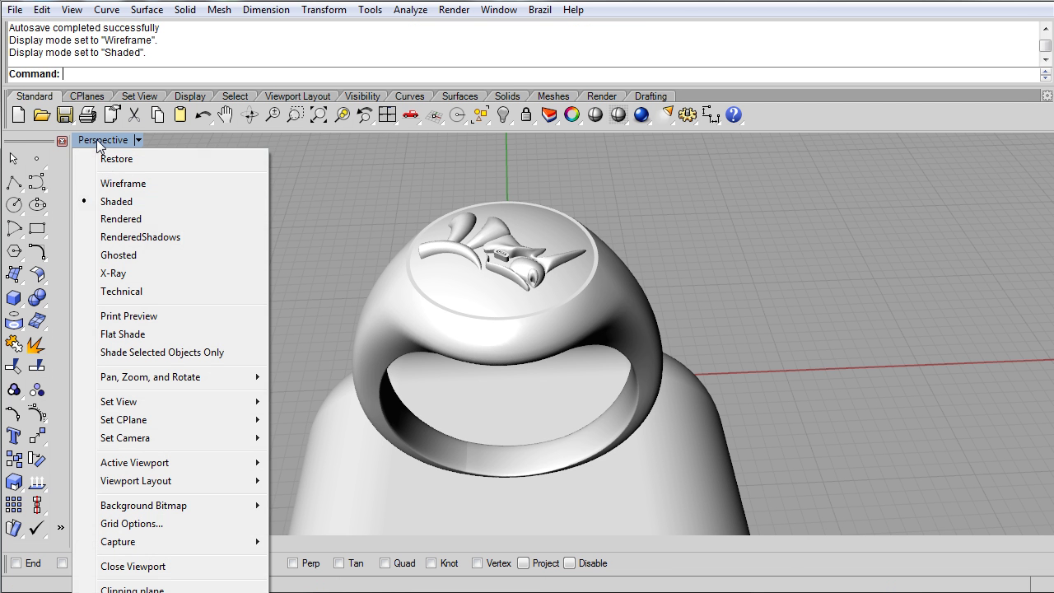
{"action": "left_click", "coordinate": [121, 237]}
{"action": "right_click_drag", "start_coordinate": [292, 298], "coordinate": [396, 337]}
{"action": "left_click", "coordinate": [105, 142]}
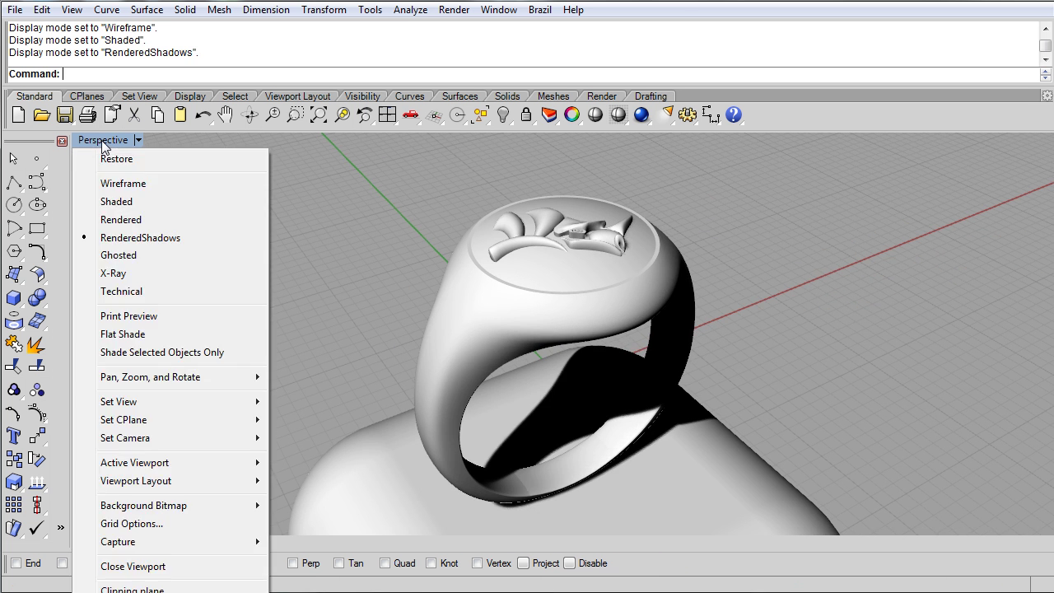
- Switch the Perspective view to Technical display and orbit around the ring's line drawing
{"action": "left_click", "coordinate": [132, 292]}
{"action": "mouse_move", "coordinate": [459, 343]}
{"action": "right_mouse_down"}
{"action": "mouse_move", "coordinate": [619, 272]}
{"action": "mouse_move", "coordinate": [288, 337]}
{"action": "mouse_move", "coordinate": [467, 360]}
{"action": "mouse_move", "coordinate": [357, 360]}
{"action": "right_mouse_up"}
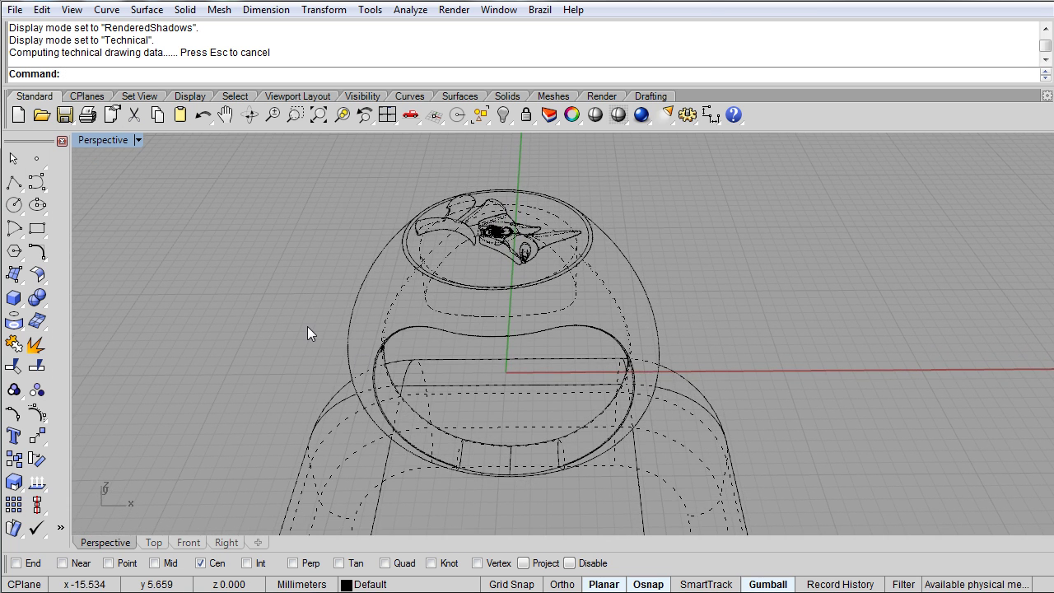
{"action": "right_click_drag", "start_coordinate": [575, 332], "coordinate": [699, 319]}
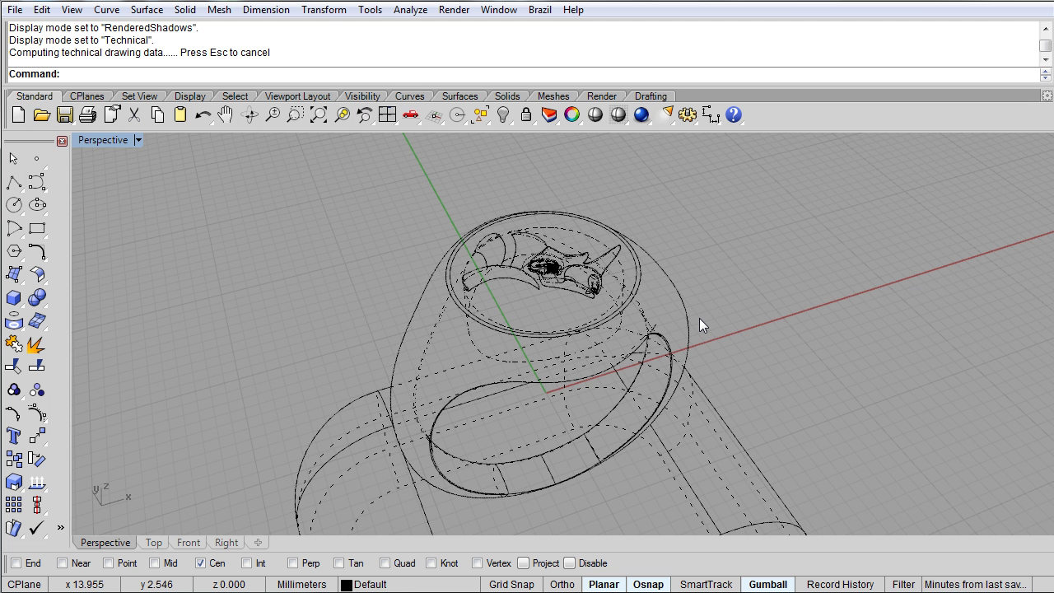
{"action": "right_click_drag", "start_coordinate": [698, 287], "coordinate": [436, 308]}
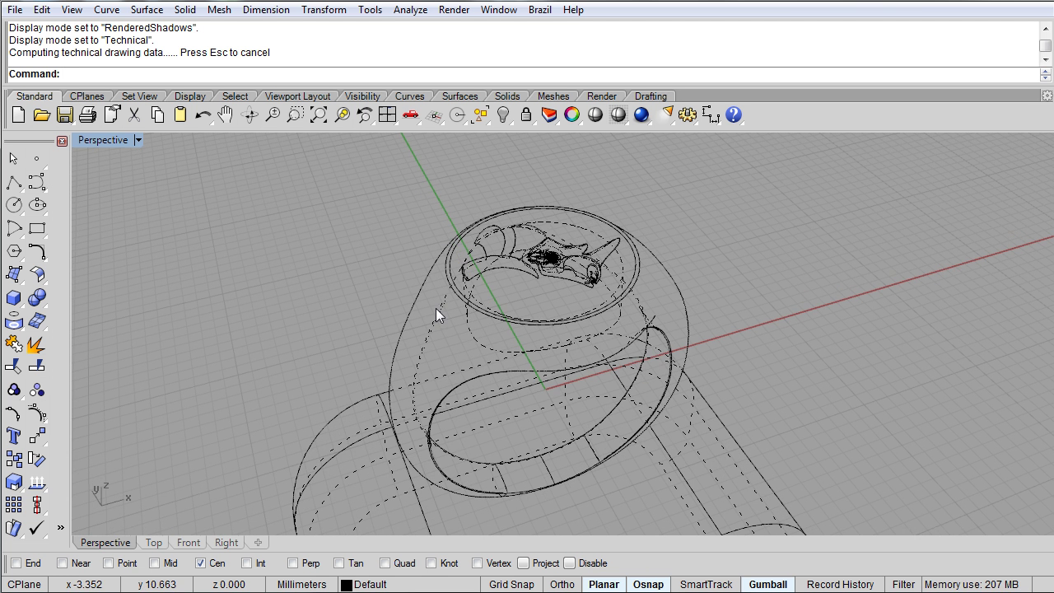
- Return the view to Shaded display, seen front-on
{"action": "left_click", "coordinate": [111, 141]}
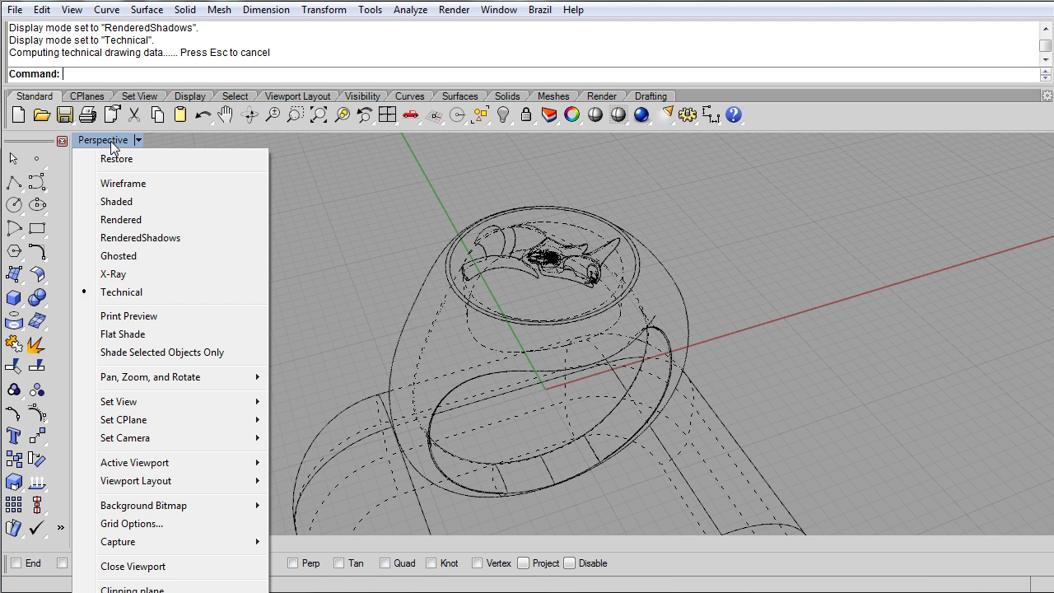
{"action": "left_click", "coordinate": [124, 209]}
{"action": "mouse_move", "coordinate": [487, 277]}
{"action": "right_mouse_down"}
{"action": "mouse_move", "coordinate": [441, 281]}
{"action": "mouse_move", "coordinate": [447, 287]}
{"action": "right_mouse_up"}
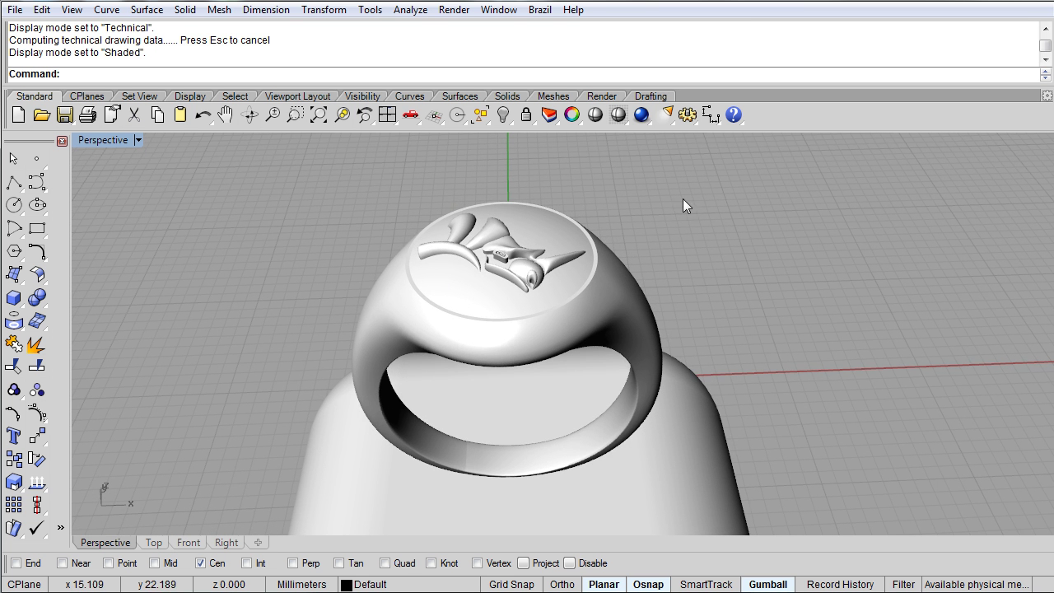
- In Options > Appearance > Advanced Settings, copy the Shaded mode to create Copy of Shaded
{"action": "left_click", "coordinate": [688, 116]}
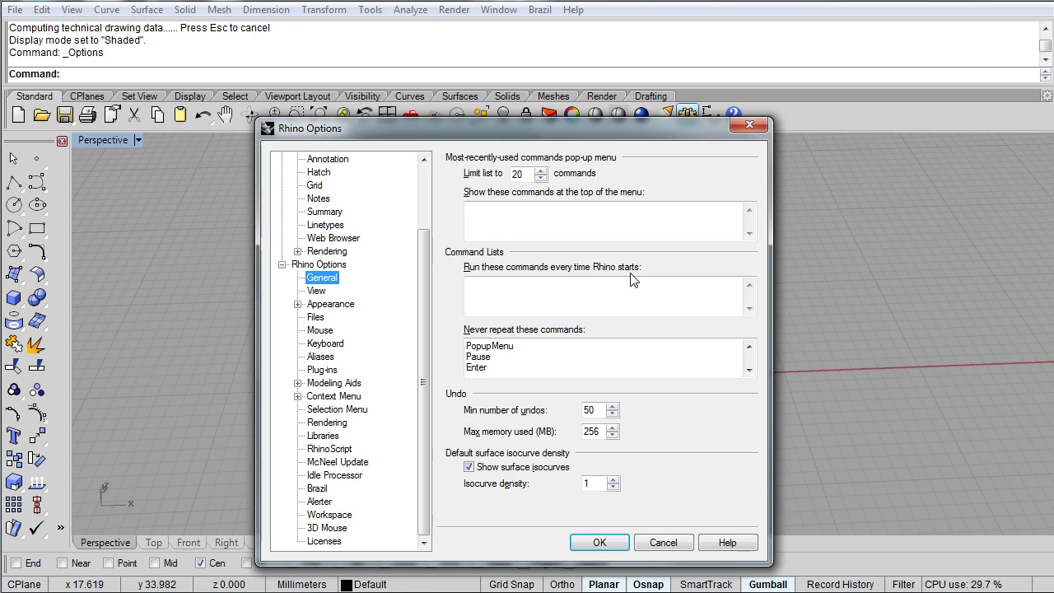
{"action": "left_click_drag", "start_coordinate": [413, 129], "coordinate": [411, 88]}
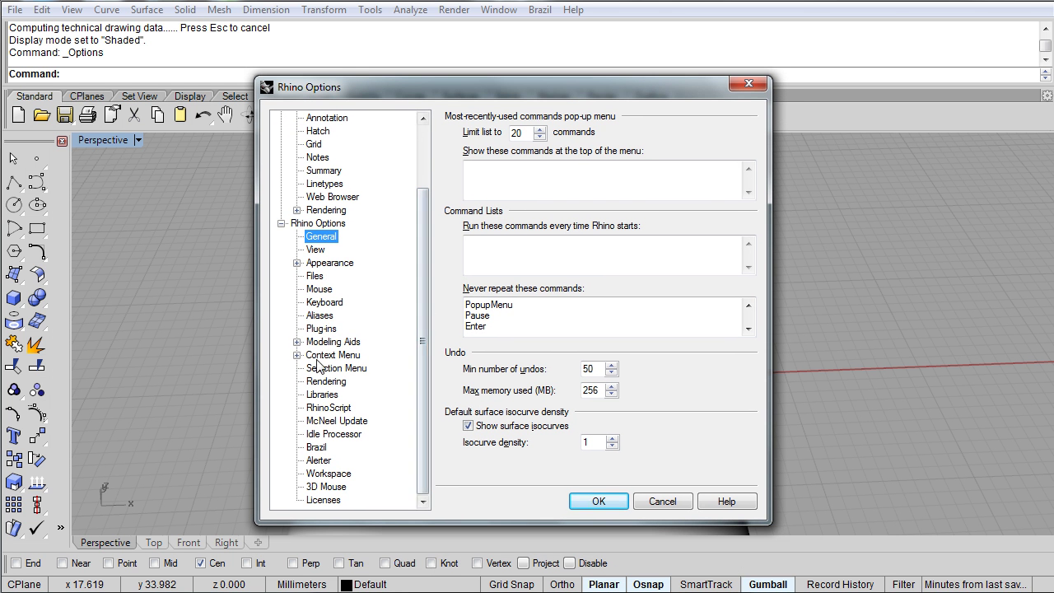
{"action": "left_click", "coordinate": [297, 263]}
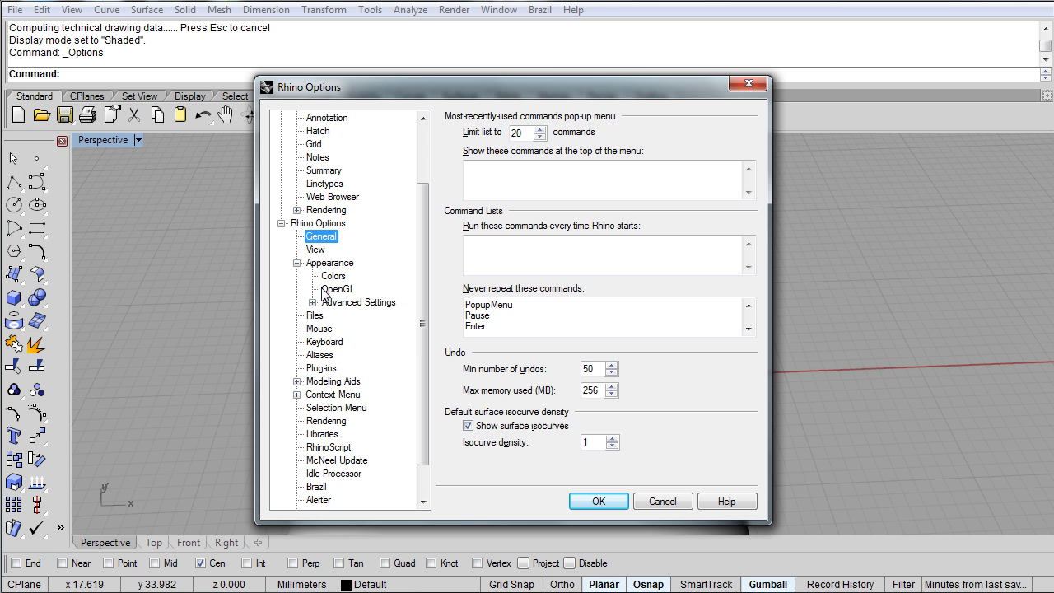
{"action": "left_click", "coordinate": [358, 302]}
{"action": "left_click", "coordinate": [312, 302]}
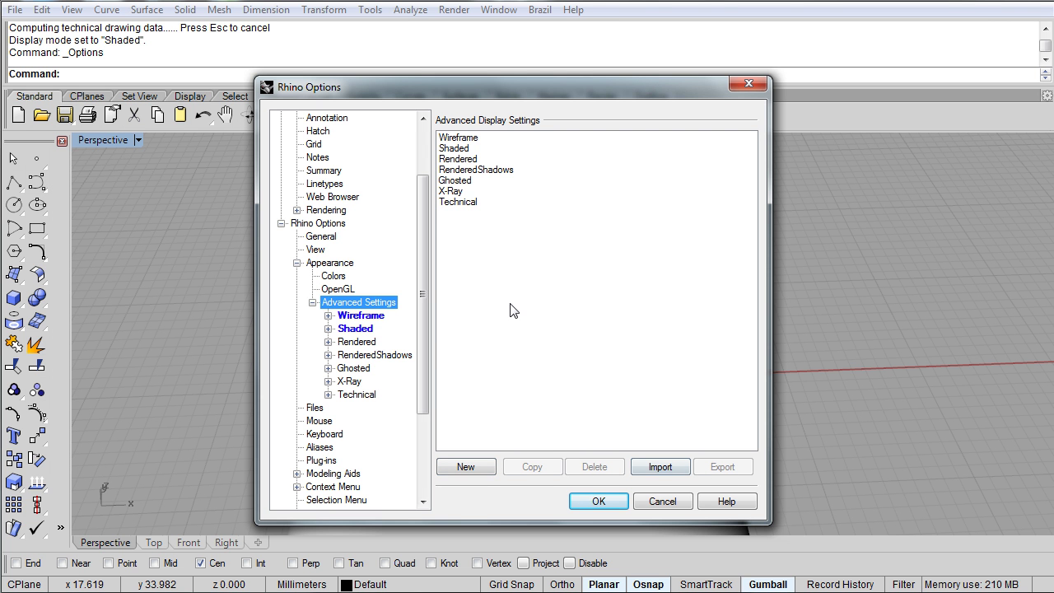
{"action": "left_click", "coordinate": [458, 150]}
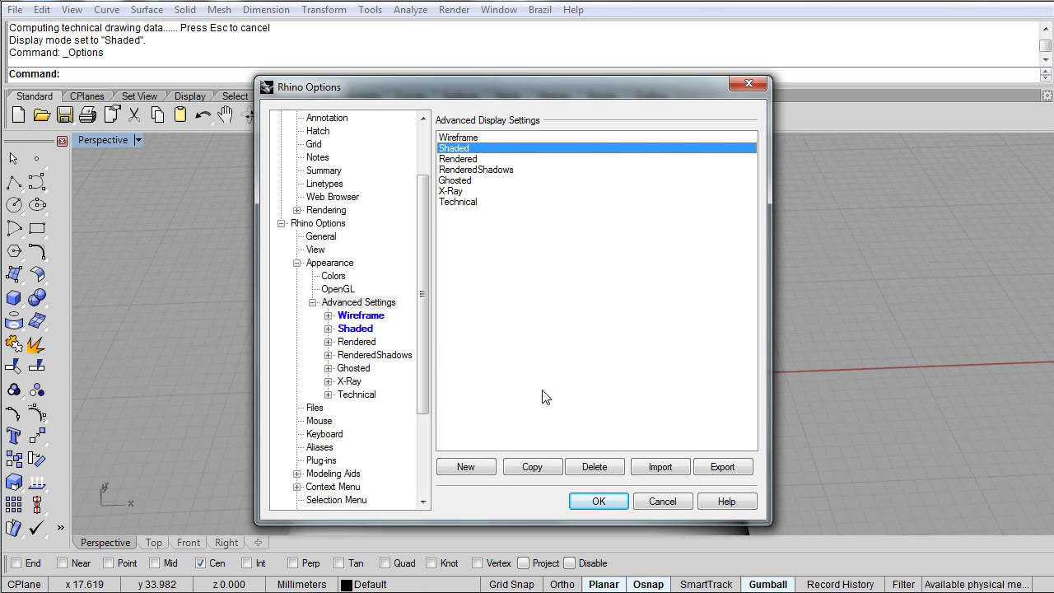
{"action": "left_click", "coordinate": [541, 466]}
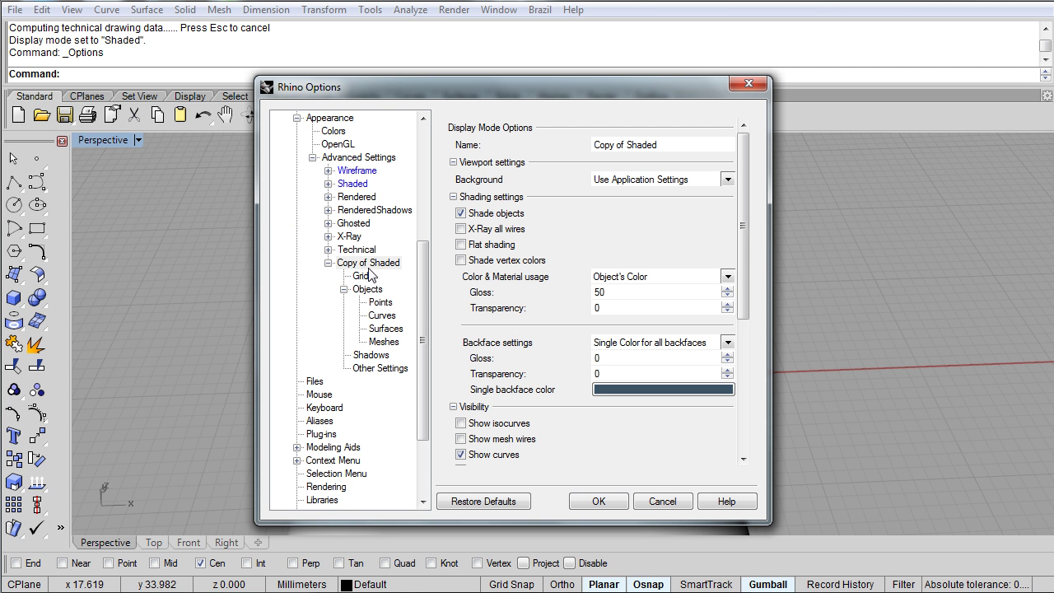
- Give Copy of Shaded visible isocurves and edge thickness 3, then apply with OK
{"action": "left_click", "coordinate": [671, 146]}
{"action": "mouse_move", "coordinate": [667, 145]}
{"action": "left_mouse_down"}
{"action": "mouse_move", "coordinate": [620, 144]}
{"action": "mouse_move", "coordinate": [562, 171]}
{"action": "left_mouse_up"}
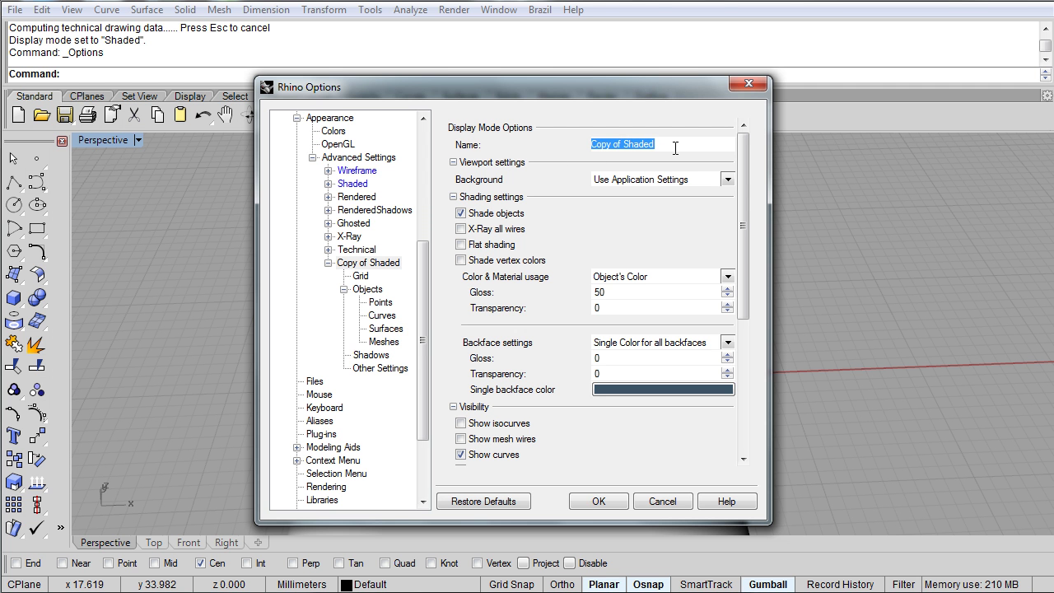
{"action": "mouse_move", "coordinate": [744, 188]}
{"action": "left_mouse_down"}
{"action": "mouse_move", "coordinate": [744, 320]}
{"action": "mouse_move", "coordinate": [742, 175]}
{"action": "mouse_move", "coordinate": [747, 212]}
{"action": "mouse_move", "coordinate": [749, 192]}
{"action": "left_mouse_up"}
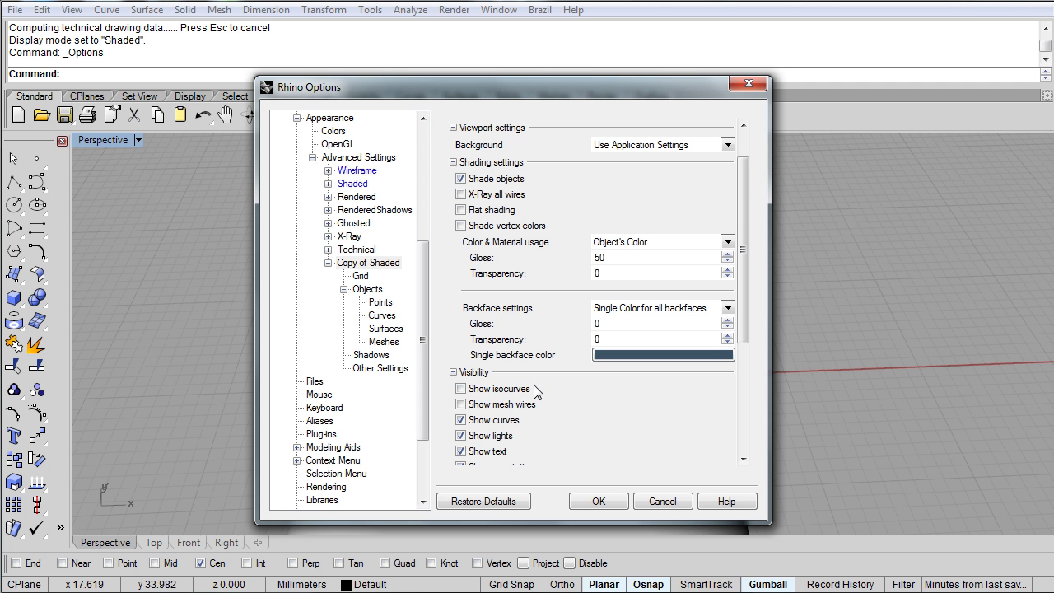
{"action": "left_click_drag", "start_coordinate": [737, 267], "coordinate": [745, 337]}
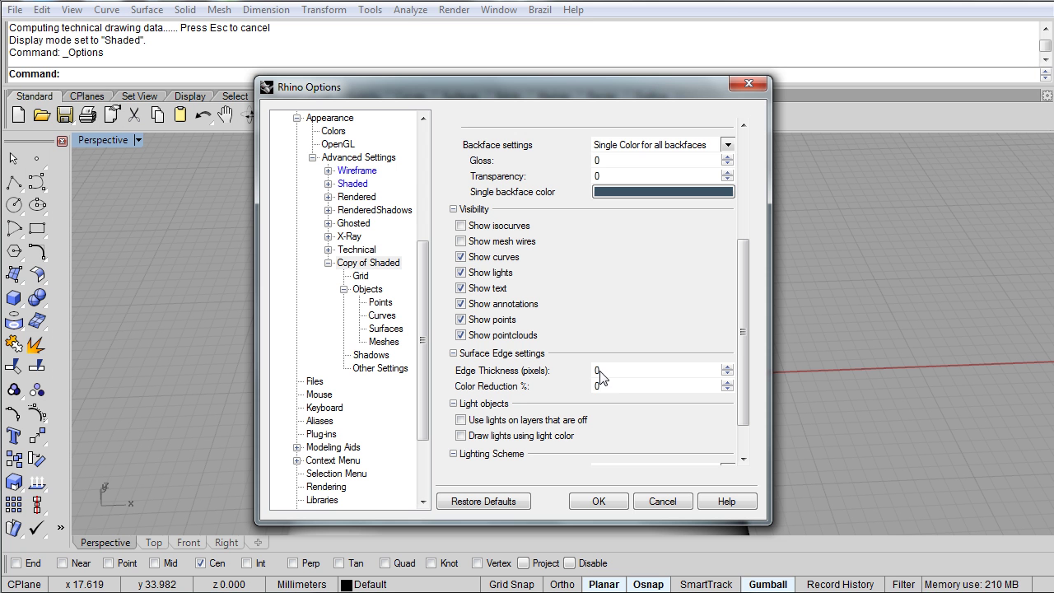
{"action": "left_click", "coordinate": [462, 226]}
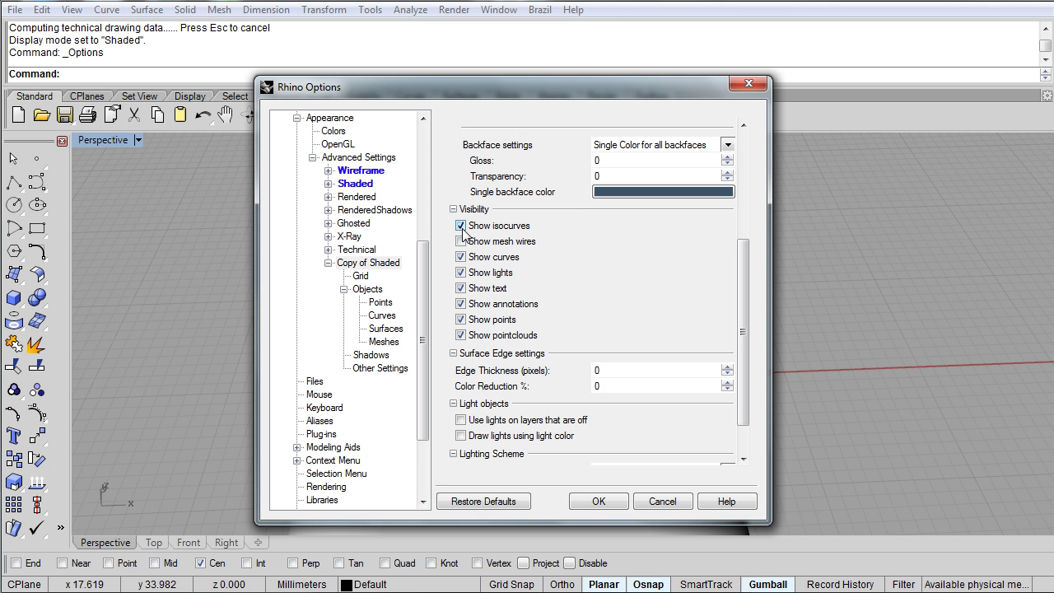
{"action": "double_click", "coordinate": [609, 371]}
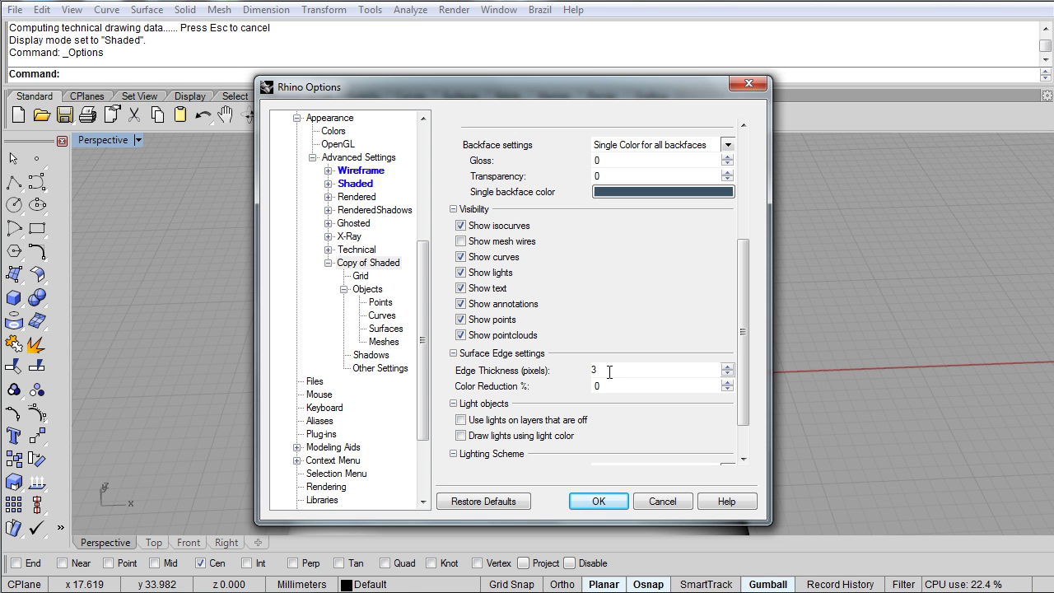
{"action": "left_click", "coordinate": [598, 501]}
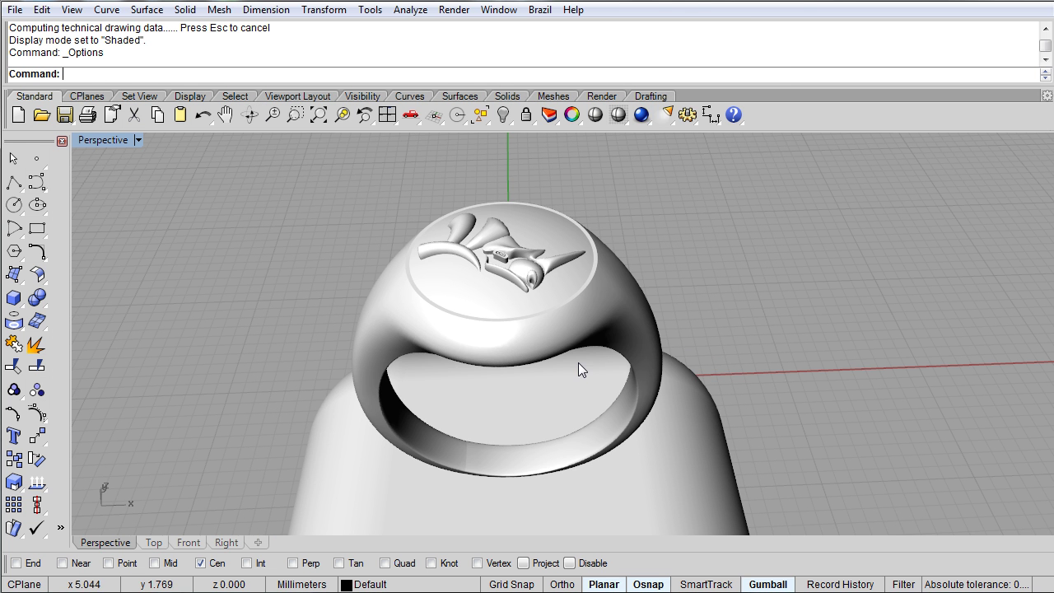
- Switch the Perspective view to Copy of Shaded and inspect the ring's signet face
{"action": "left_click", "coordinate": [99, 140]}
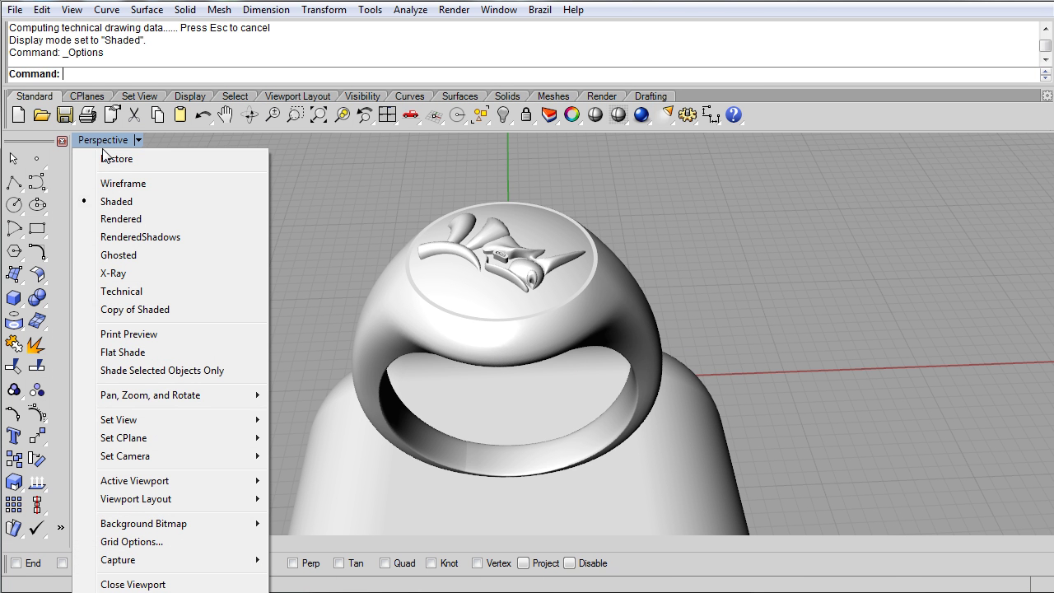
{"action": "left_click", "coordinate": [152, 309]}
{"action": "right_click_drag", "start_coordinate": [250, 331], "coordinate": [556, 377]}
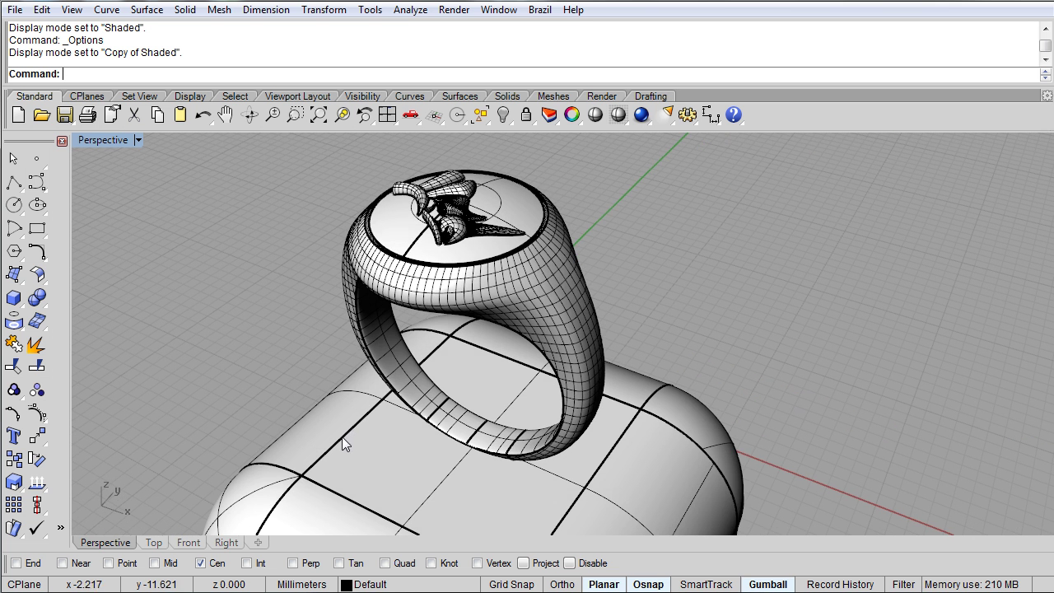
{"action": "scroll", "coordinate": [323, 457], "scroll_direction": "up", "scroll_amount": 2}
{"action": "scroll", "coordinate": [360, 430], "scroll_direction": "up", "scroll_amount": 2}
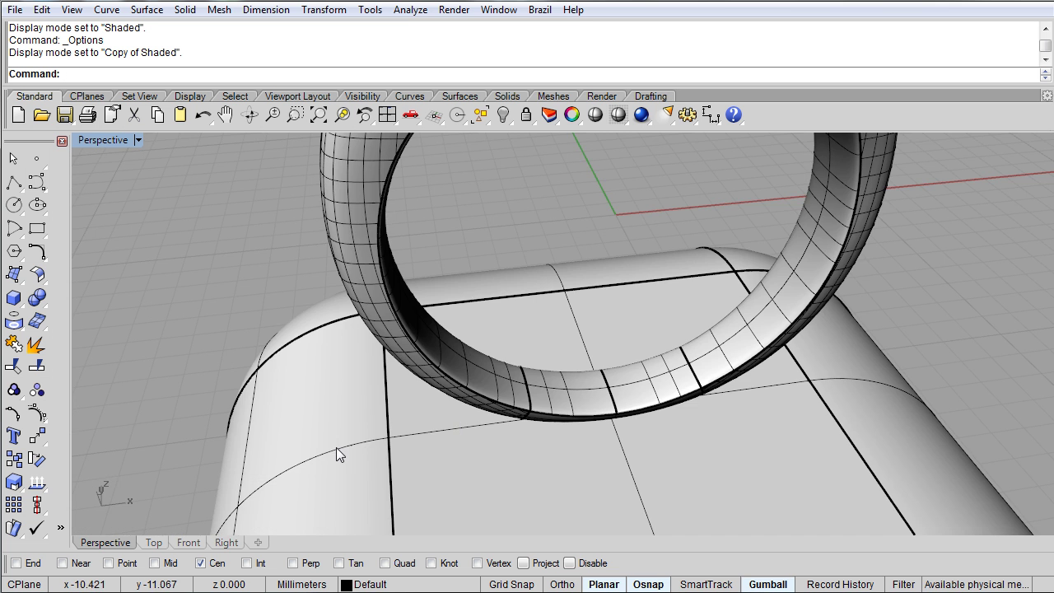
{"action": "scroll", "coordinate": [428, 441], "scroll_direction": "down", "scroll_amount": 4}
{"action": "right_click_drag", "start_coordinate": [730, 365], "coordinate": [138, 190]}
- Put the view back in Shaded display and reopen the display options
{"action": "left_click", "coordinate": [111, 141]}
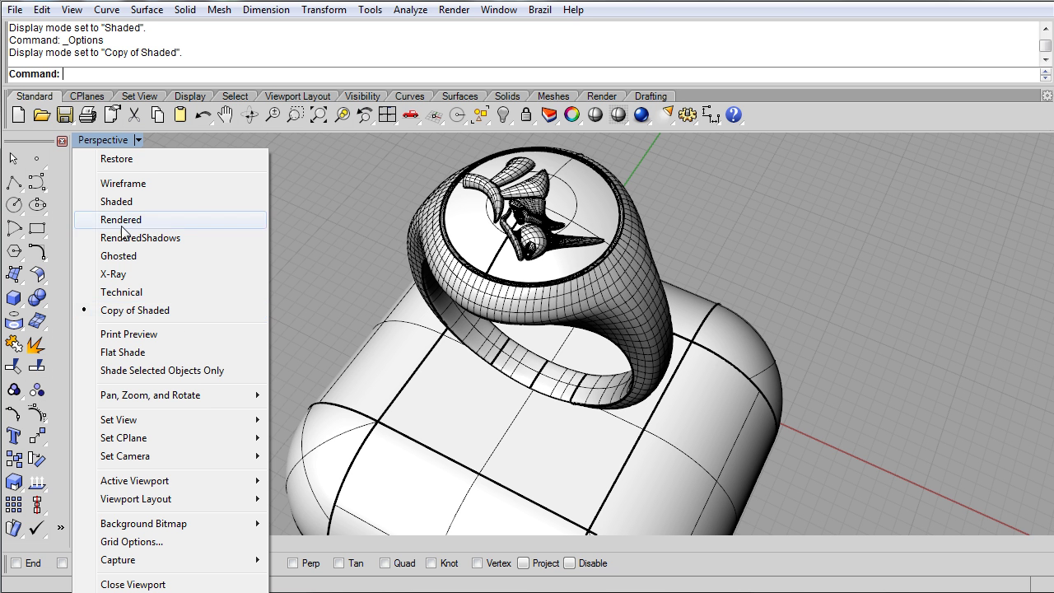
{"action": "left_click", "coordinate": [119, 202]}
{"action": "left_click", "coordinate": [687, 115]}
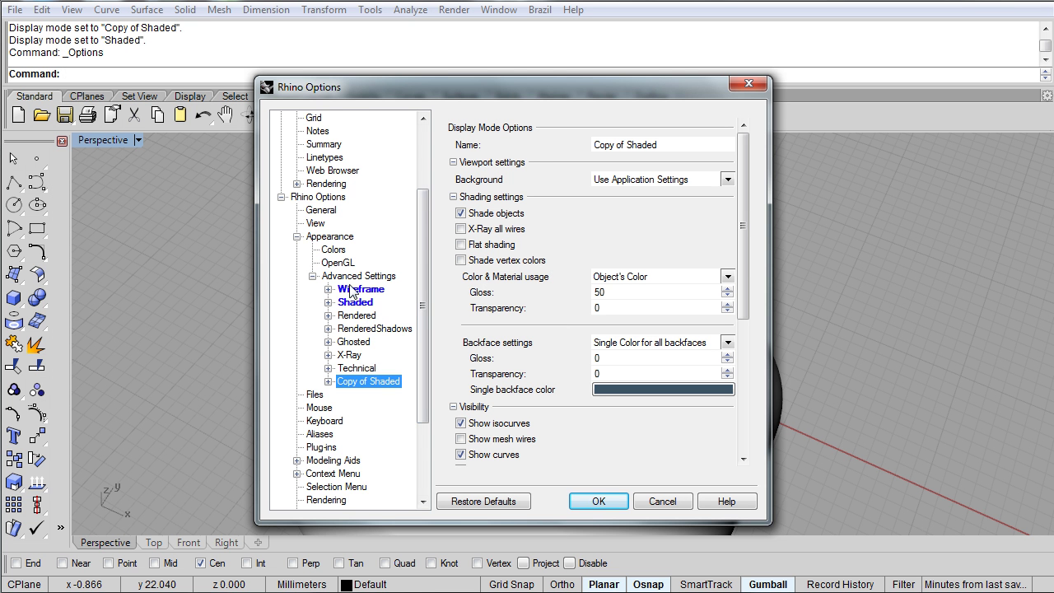
- Show the Advanced Settings list of display modes and select Technical
{"action": "left_click_drag", "start_coordinate": [424, 260], "coordinate": [425, 262]}
{"action": "left_click", "coordinate": [366, 249]}
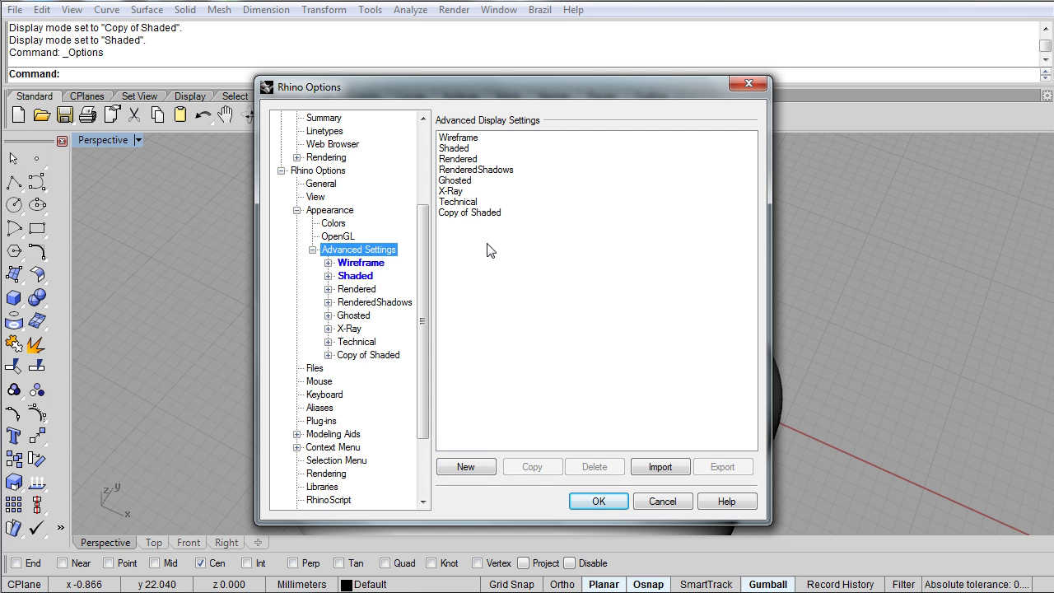
{"action": "left_click", "coordinate": [466, 204]}
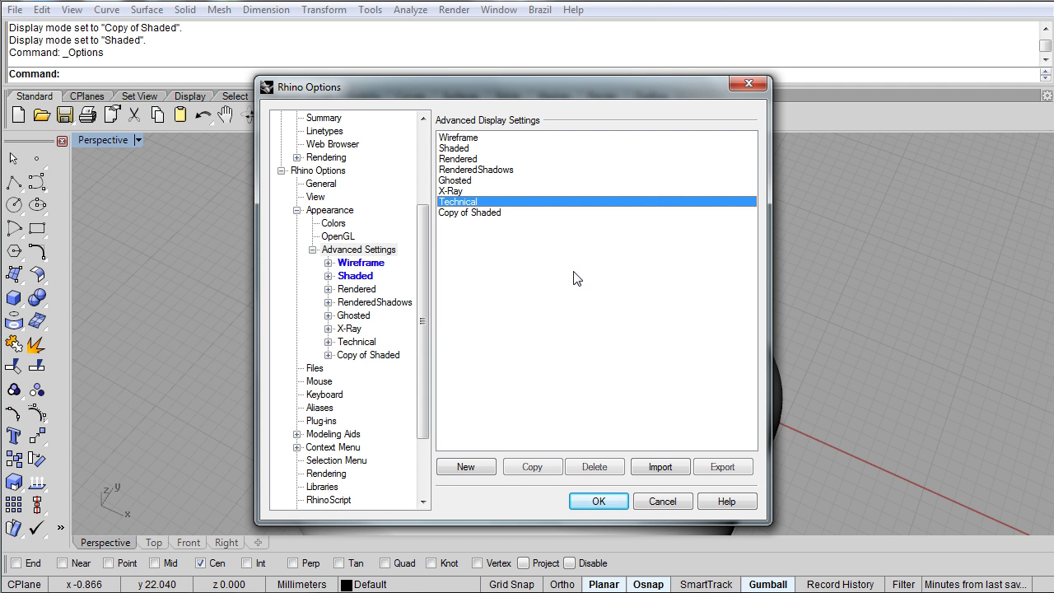
{"action": "left_click", "coordinate": [469, 171]}
{"action": "left_click", "coordinate": [466, 203]}
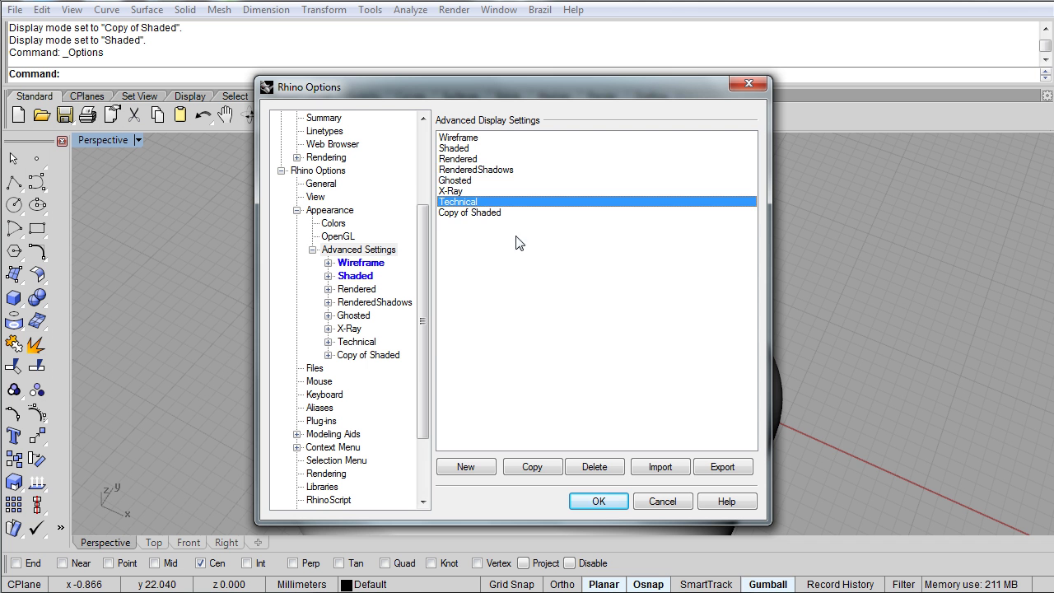
- Duplicate Technical into a new Copy of Technical mode and scroll through its settings
{"action": "left_click", "coordinate": [551, 470]}
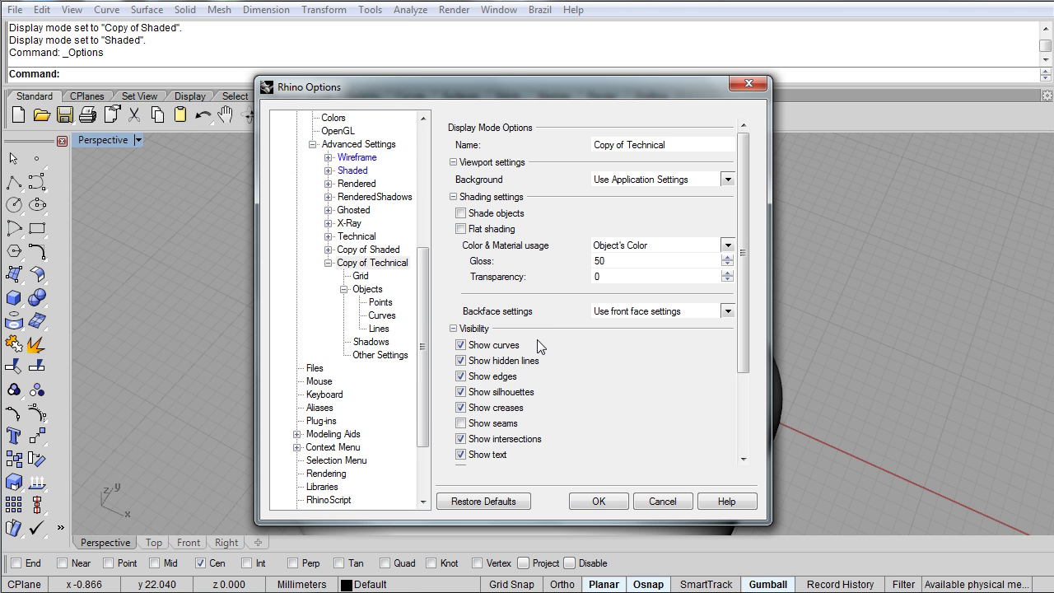
{"action": "left_click_drag", "start_coordinate": [737, 254], "coordinate": [754, 269]}
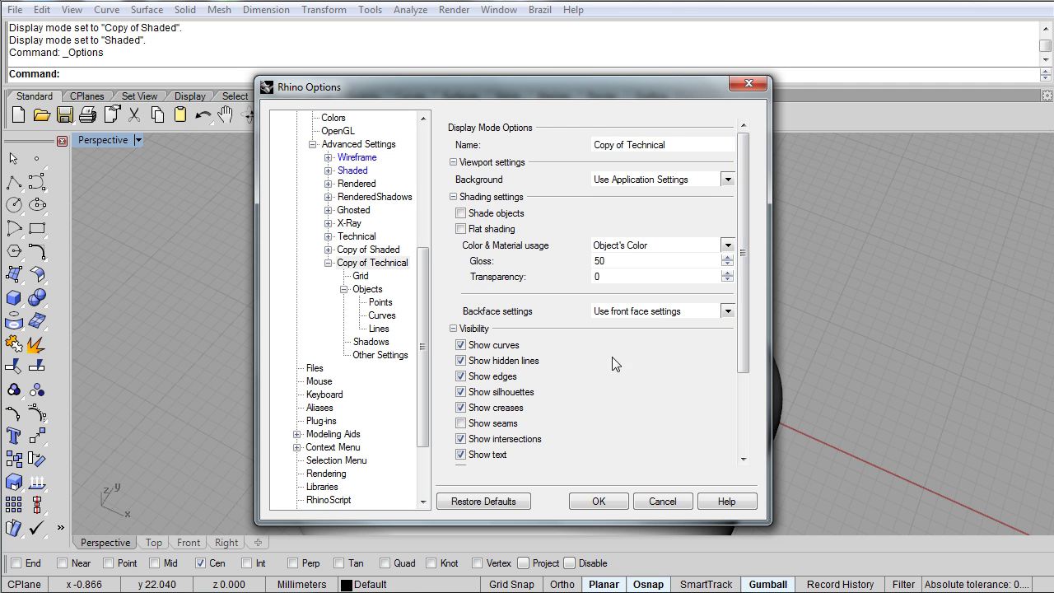
{"action": "left_click_drag", "start_coordinate": [748, 307], "coordinate": [748, 280]}
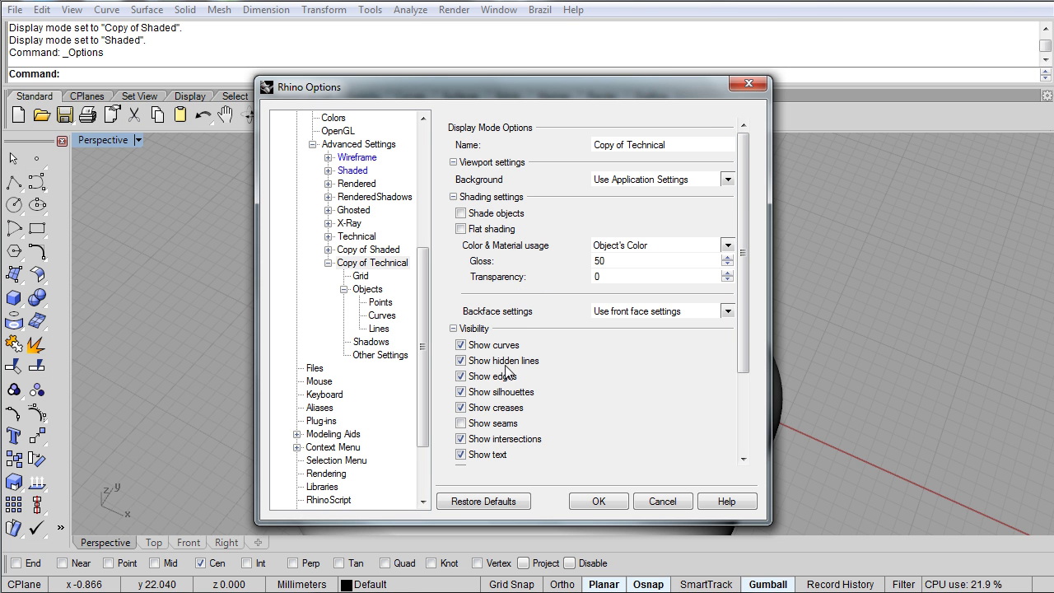
- Delete the Copy of Technical and Copy of Shaded modes, then reselect Technical
{"action": "left_click", "coordinate": [358, 146]}
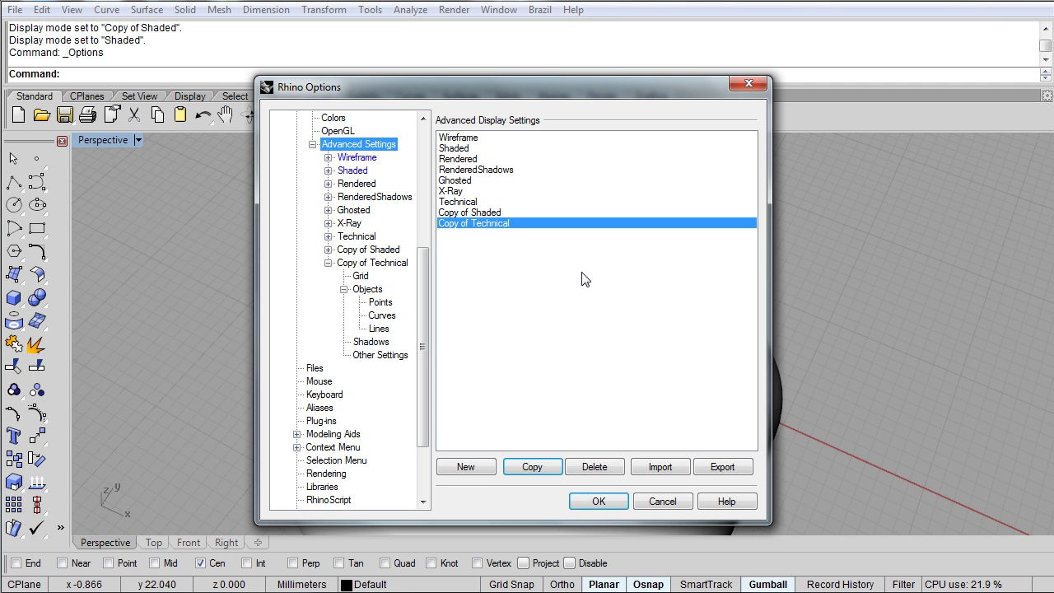
{"action": "left_click", "coordinate": [602, 468]}
{"action": "left_click", "coordinate": [556, 332]}
{"action": "left_click", "coordinate": [484, 214]}
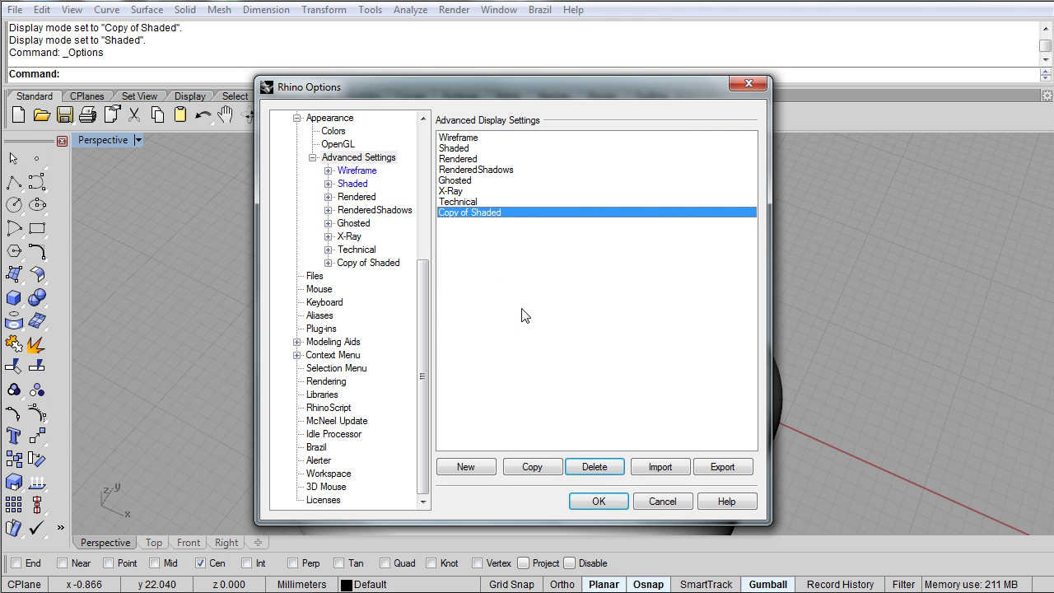
{"action": "left_click", "coordinate": [599, 468]}
{"action": "left_click", "coordinate": [549, 331]}
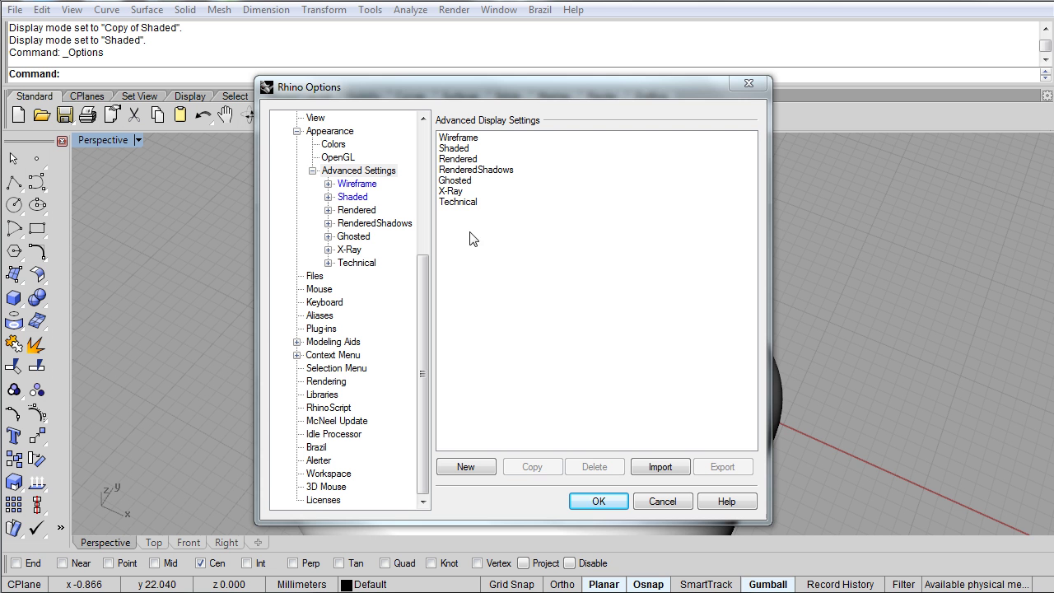
{"action": "left_click", "coordinate": [471, 206]}
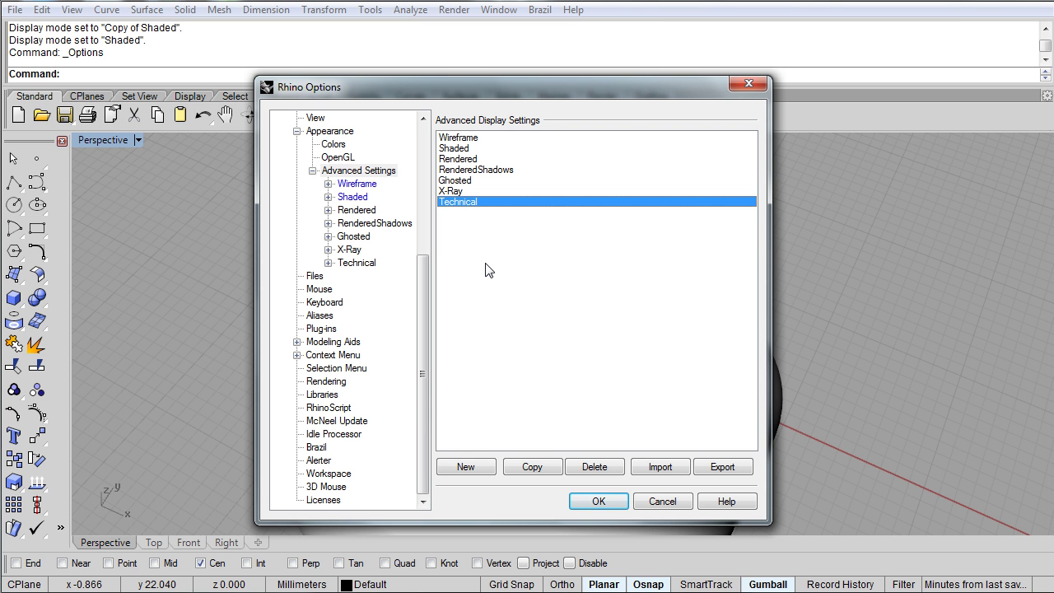
- Import Artistic_Sketch.ini as a display mode and return to the Advanced Settings list
{"action": "left_click", "coordinate": [660, 466]}
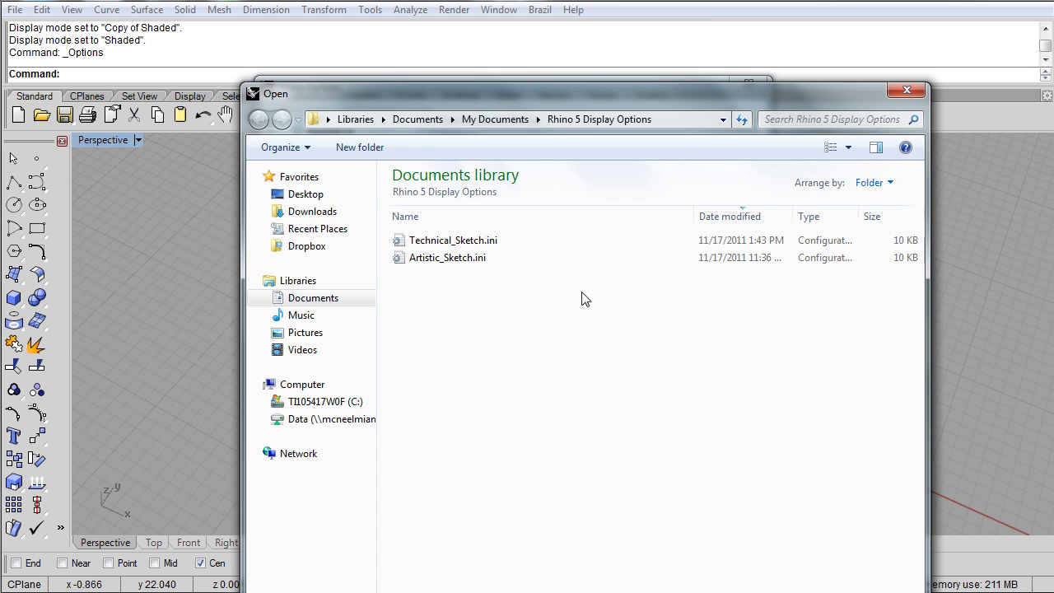
{"action": "left_click_drag", "start_coordinate": [512, 98], "coordinate": [455, 34]}
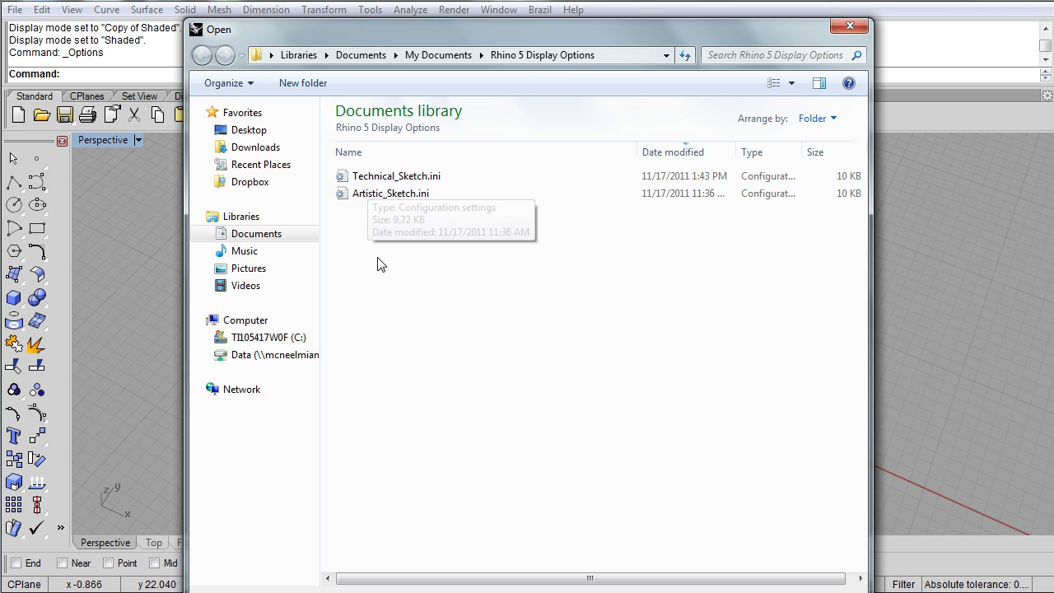
{"action": "double_click", "coordinate": [379, 198]}
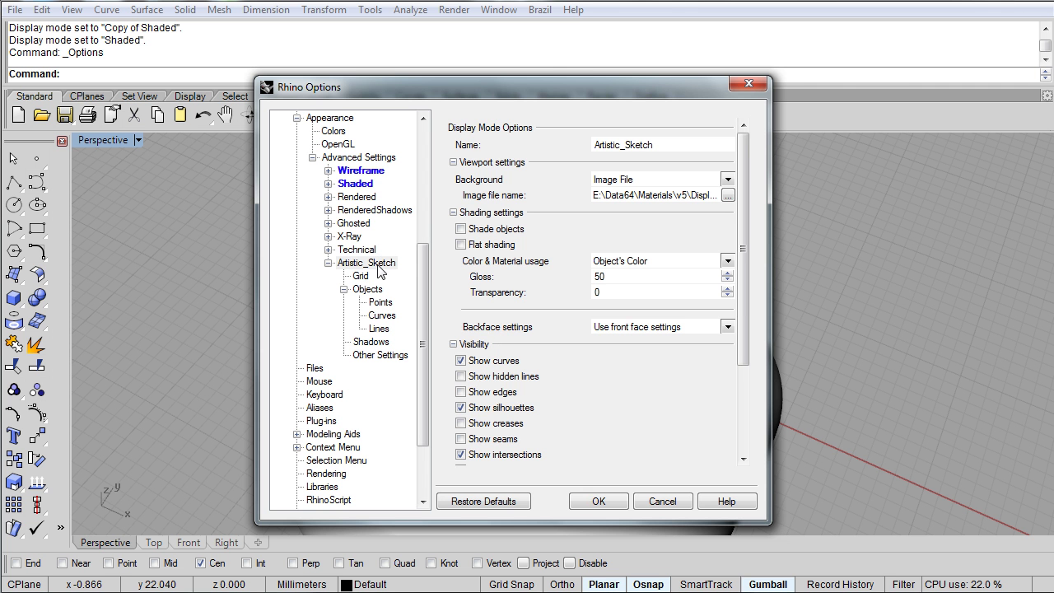
{"action": "left_click", "coordinate": [359, 157]}
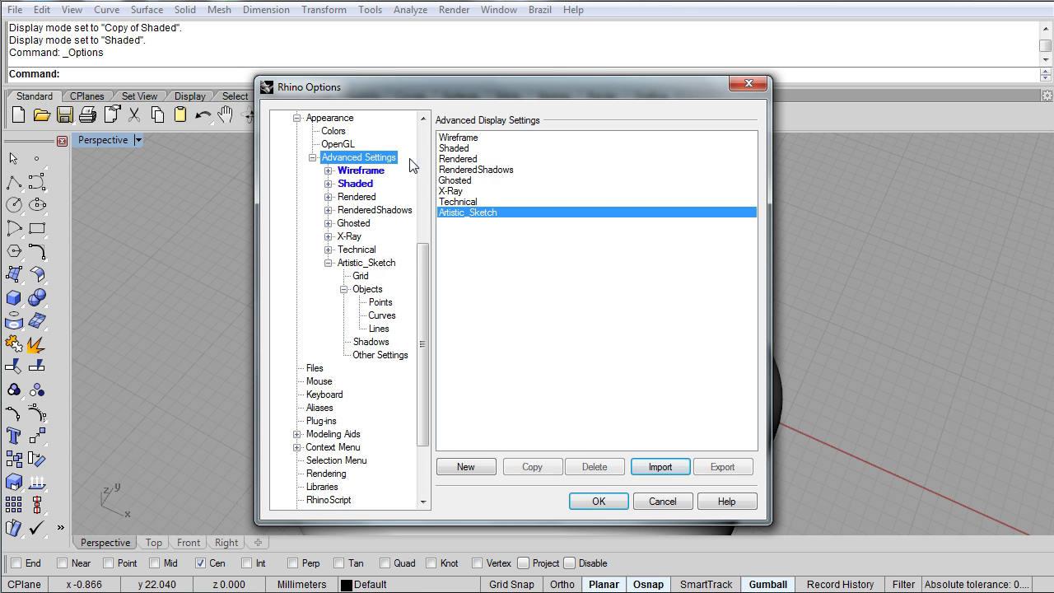
- Import the Technical_Sketch.ini display mode, collapse both sketch modes in the tree, and close Options
{"action": "left_click", "coordinate": [663, 468]}
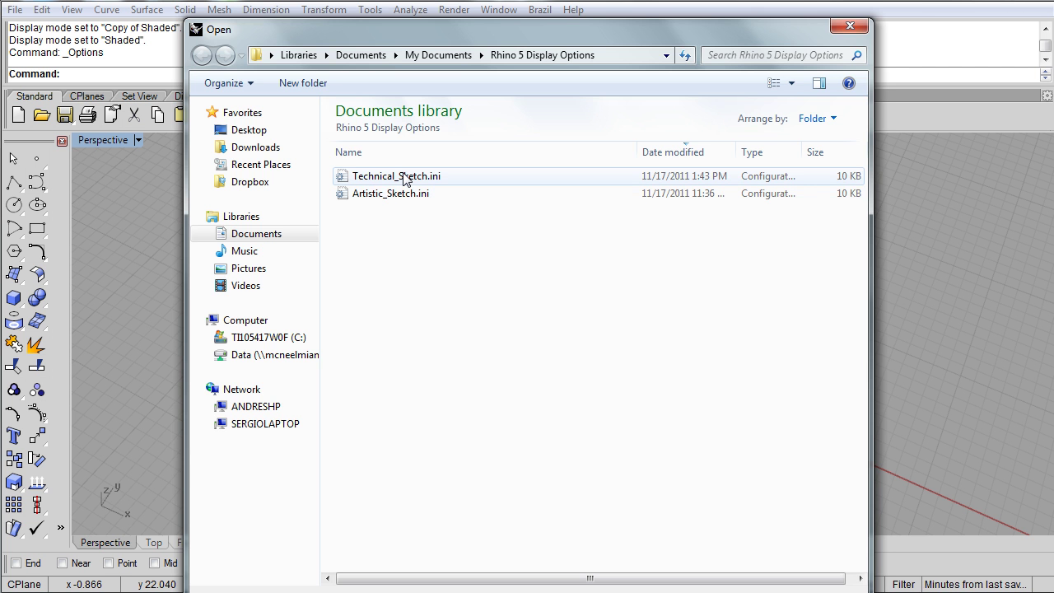
{"action": "double_click", "coordinate": [403, 181]}
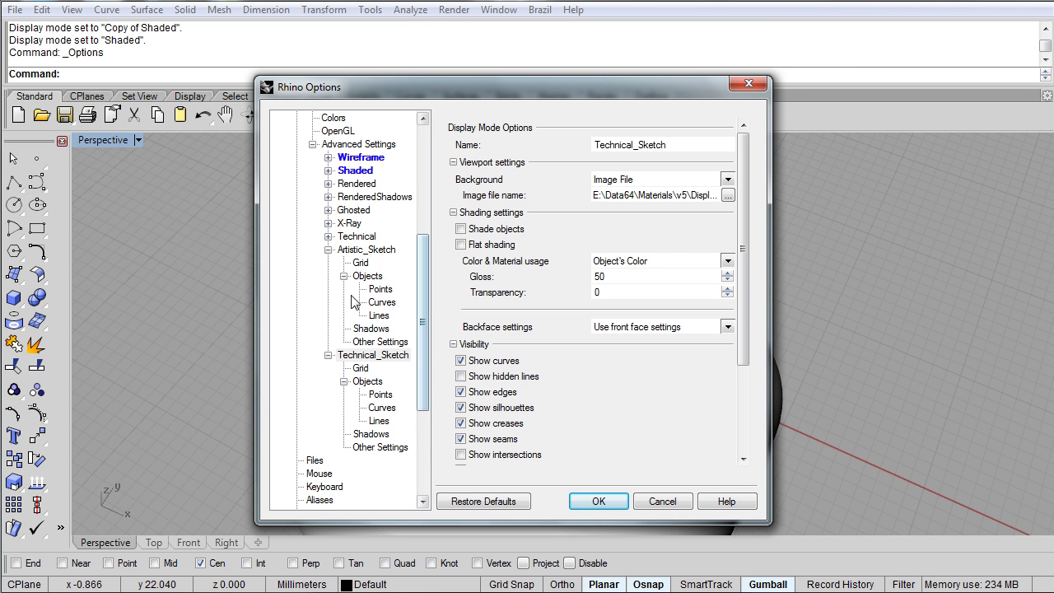
{"action": "left_click", "coordinate": [328, 249]}
{"action": "left_click", "coordinate": [327, 263]}
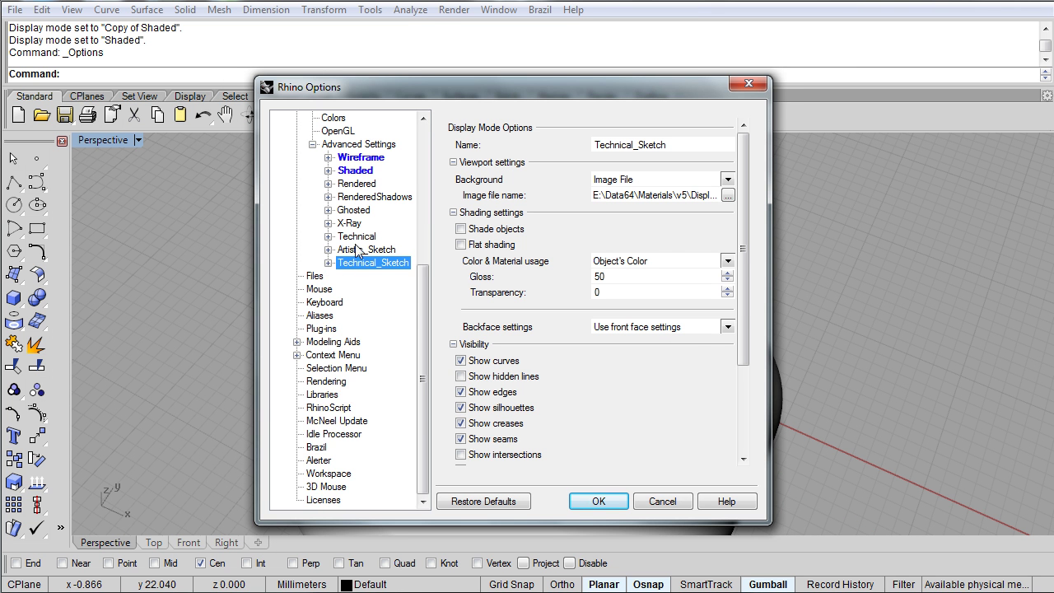
{"action": "left_click", "coordinate": [605, 501]}
{"action": "right_click_drag", "start_coordinate": [519, 325], "coordinate": [475, 329]}
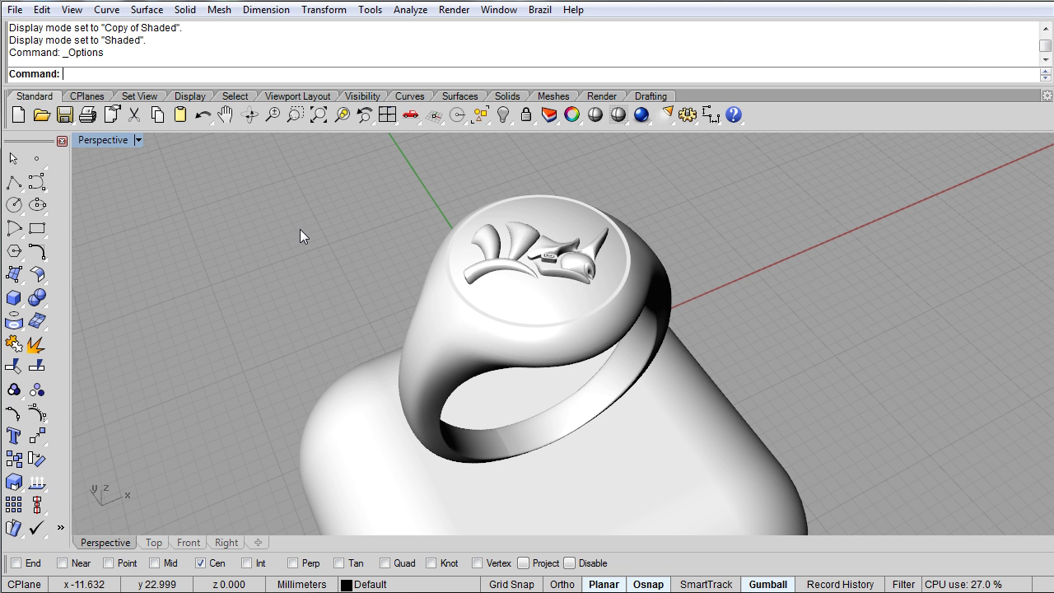
- Switch the Perspective viewport to Artistic_Sketch and orbit around the ring
{"action": "right_click_drag", "start_coordinate": [389, 289], "coordinate": [402, 289]}
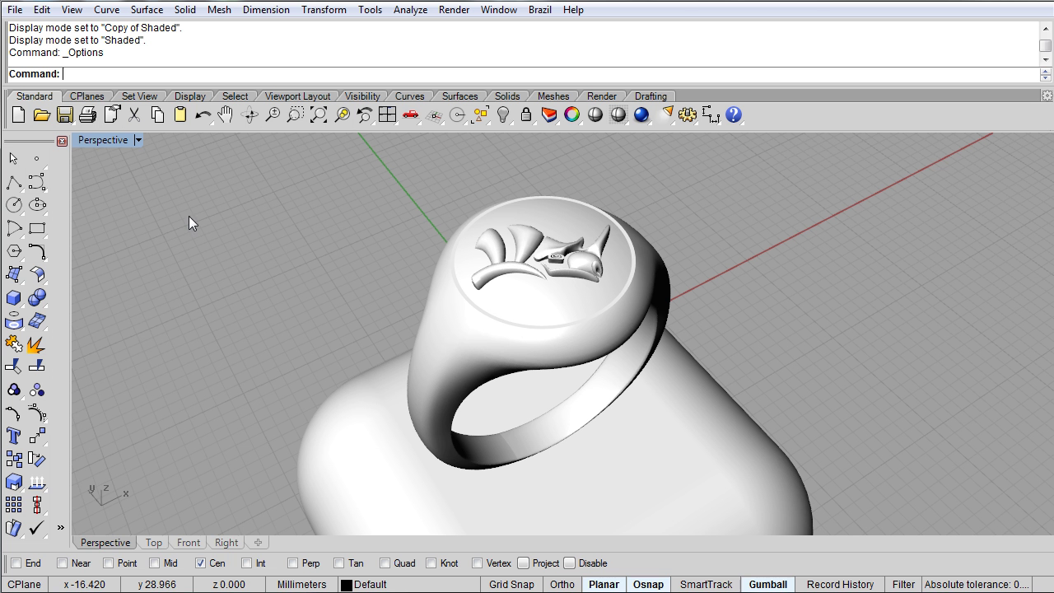
{"action": "left_click", "coordinate": [110, 140]}
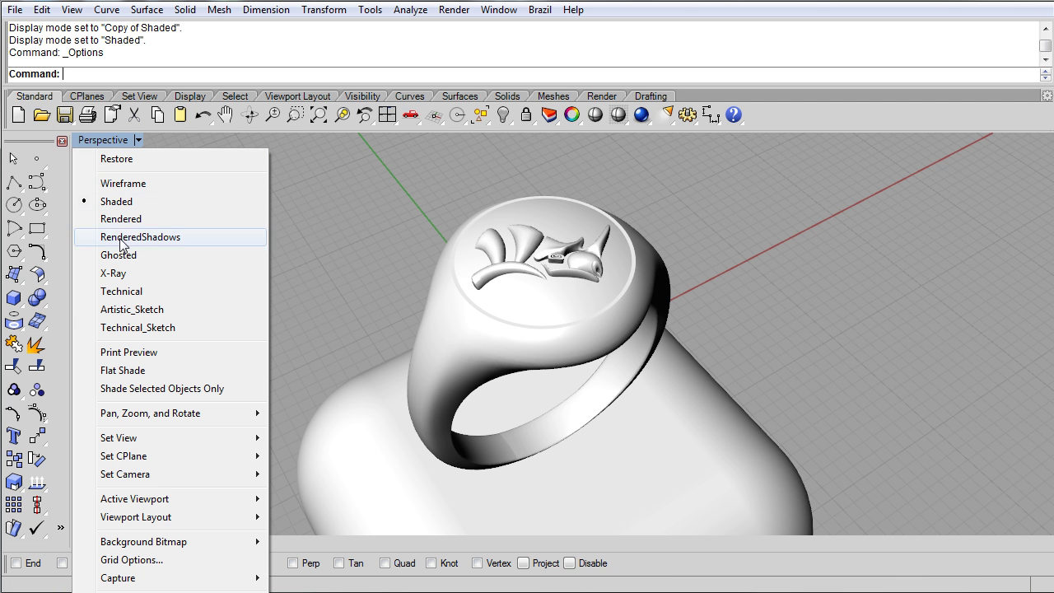
{"action": "left_click", "coordinate": [129, 310]}
{"action": "right_click_drag", "start_coordinate": [370, 359], "coordinate": [910, 421]}
- Change the ring's display to Technical_Sketch and view it from the front and side
{"action": "left_click", "coordinate": [110, 142]}
{"action": "left_click", "coordinate": [135, 327]}
{"action": "right_click_drag", "start_coordinate": [388, 428], "coordinate": [288, 365]}
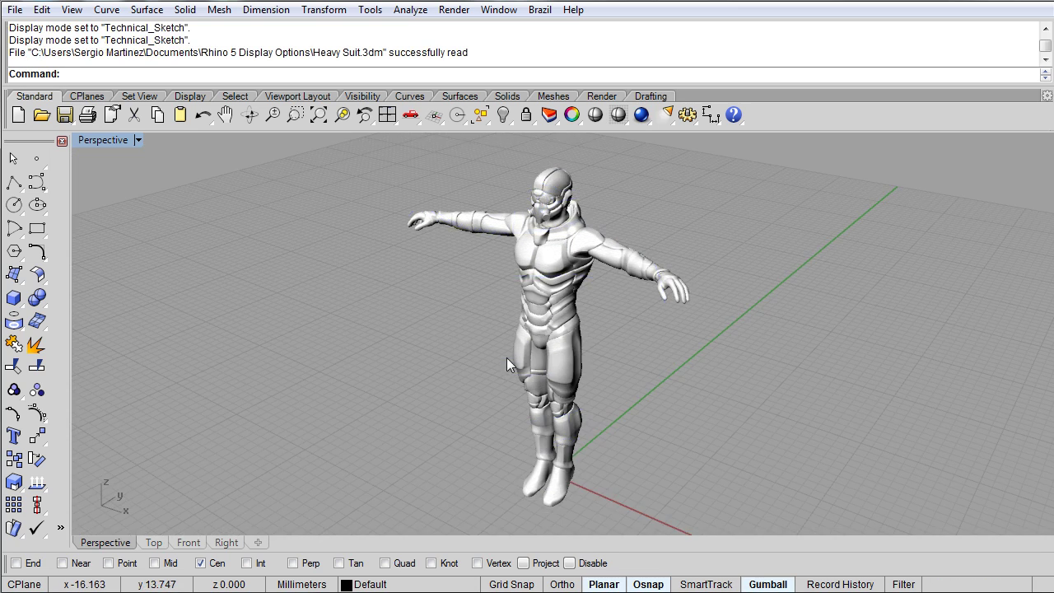
- Show the armored suit in Artistic_Sketch display and orbit around it
{"action": "right_click_drag", "start_coordinate": [529, 289], "coordinate": [517, 335]}
{"action": "right_click_drag", "start_coordinate": [442, 318], "coordinate": [94, 181]}
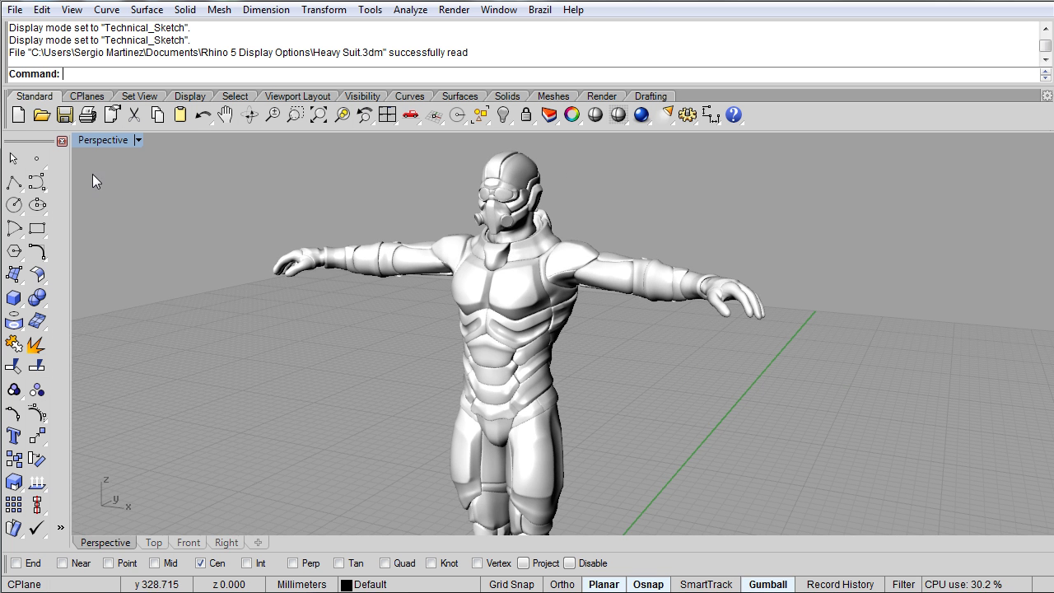
{"action": "left_click", "coordinate": [94, 142]}
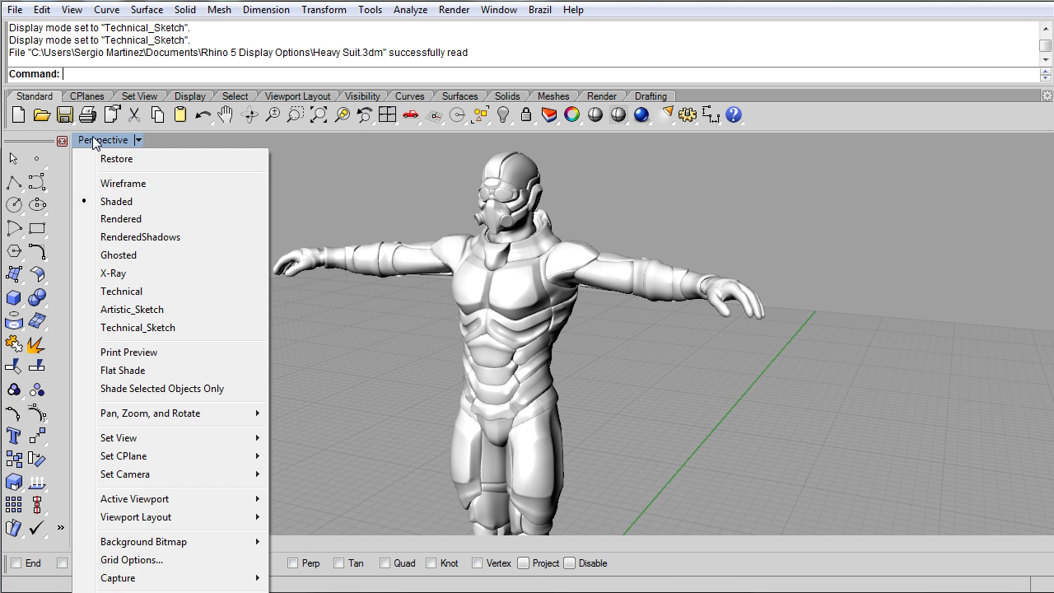
{"action": "left_click", "coordinate": [136, 312]}
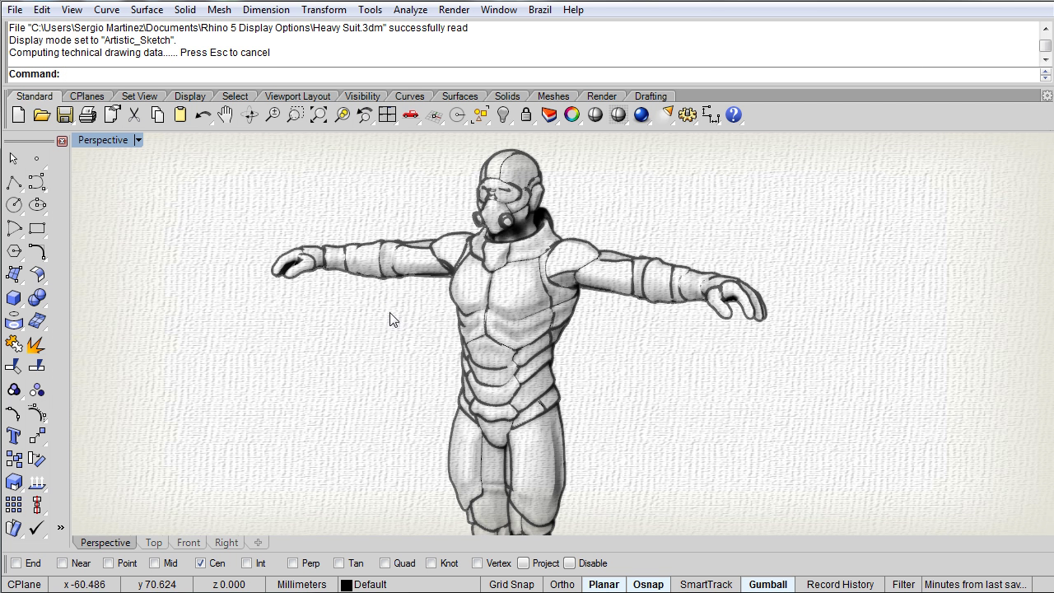
{"action": "right_click_drag", "start_coordinate": [392, 320], "coordinate": [494, 316]}
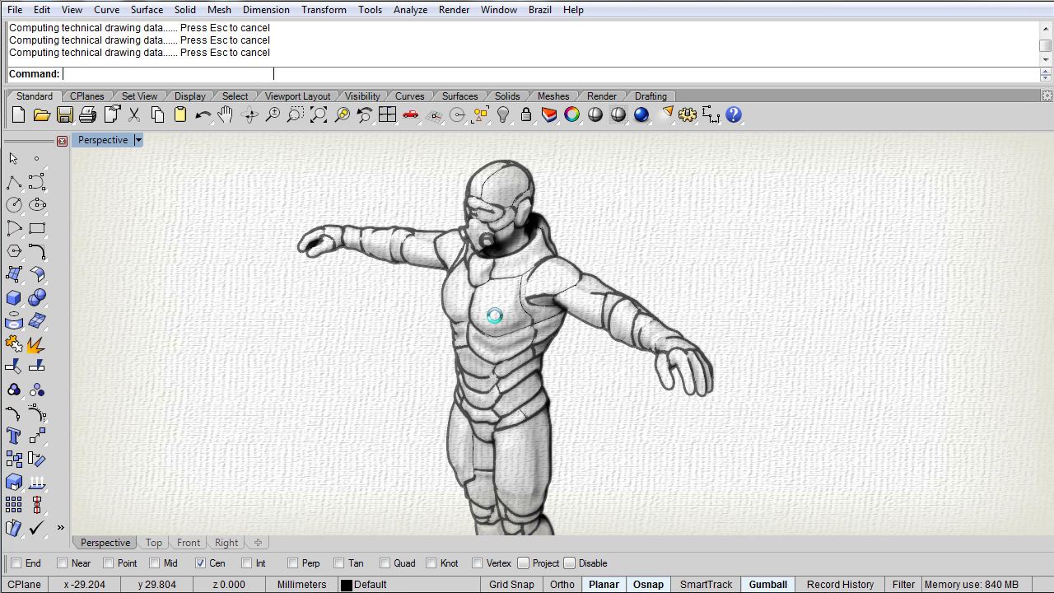
- Zoom Extents on the whole suit, then zoom-window in on its head
{"action": "left_click", "coordinate": [318, 116]}
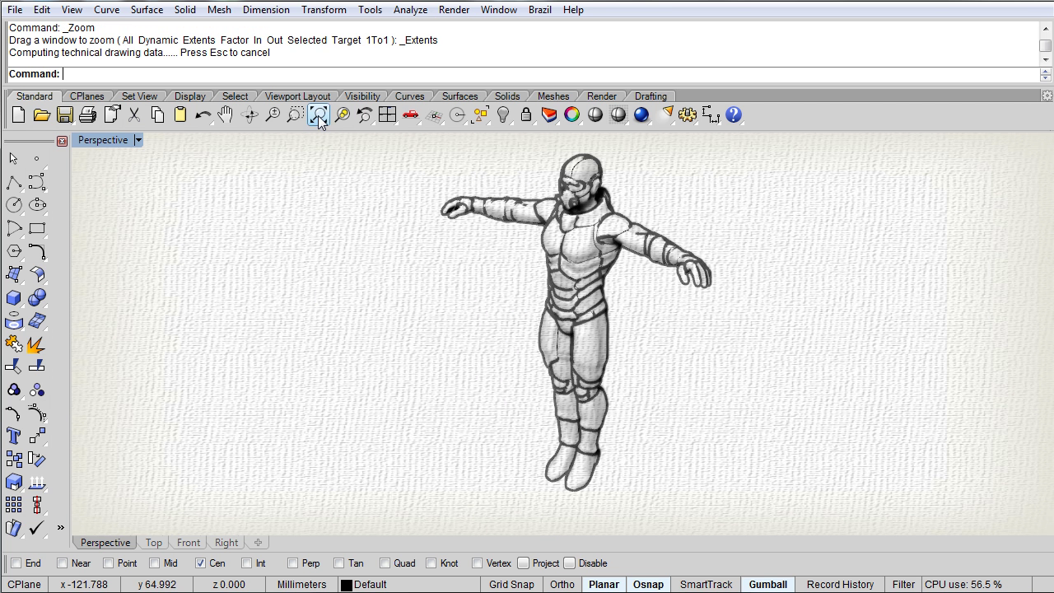
{"action": "left_click", "coordinate": [296, 115]}
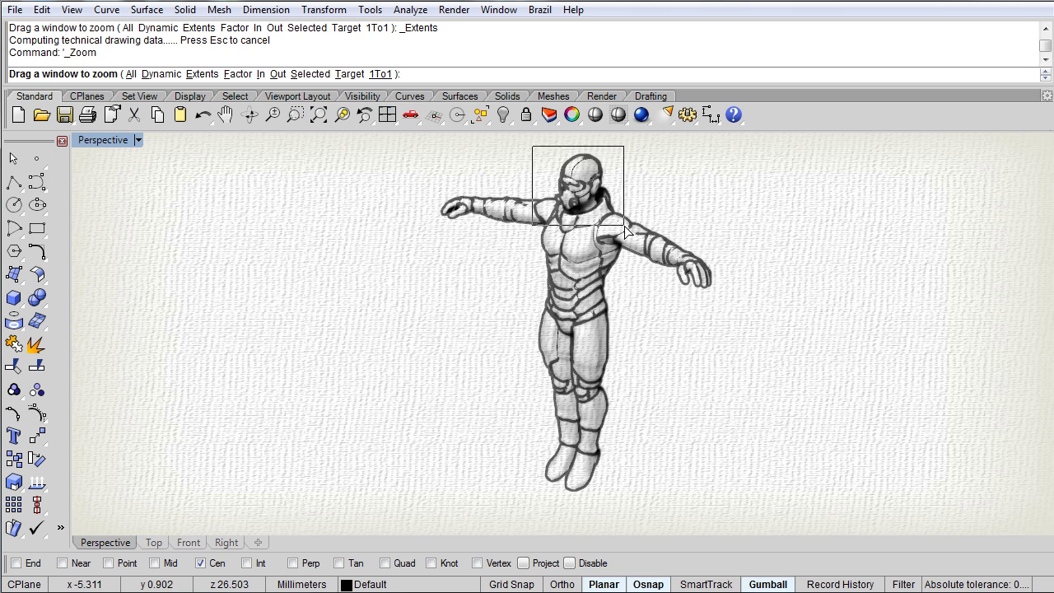
{"action": "left_click_drag", "start_coordinate": [625, 232], "coordinate": [626, 236]}
{"action": "right_click_drag", "start_coordinate": [390, 426], "coordinate": [302, 276]}
- Switch the suit to Technical_Sketch and orbit to show its other side
{"action": "left_click", "coordinate": [110, 147]}
{"action": "left_click", "coordinate": [134, 330]}
{"action": "right_click_drag", "start_coordinate": [749, 372], "coordinate": [444, 346]}
{"action": "scroll", "coordinate": [370, 321], "scroll_direction": "down", "scroll_amount": 3}
{"action": "right_click_drag", "start_coordinate": [371, 321], "coordinate": [276, 289]}
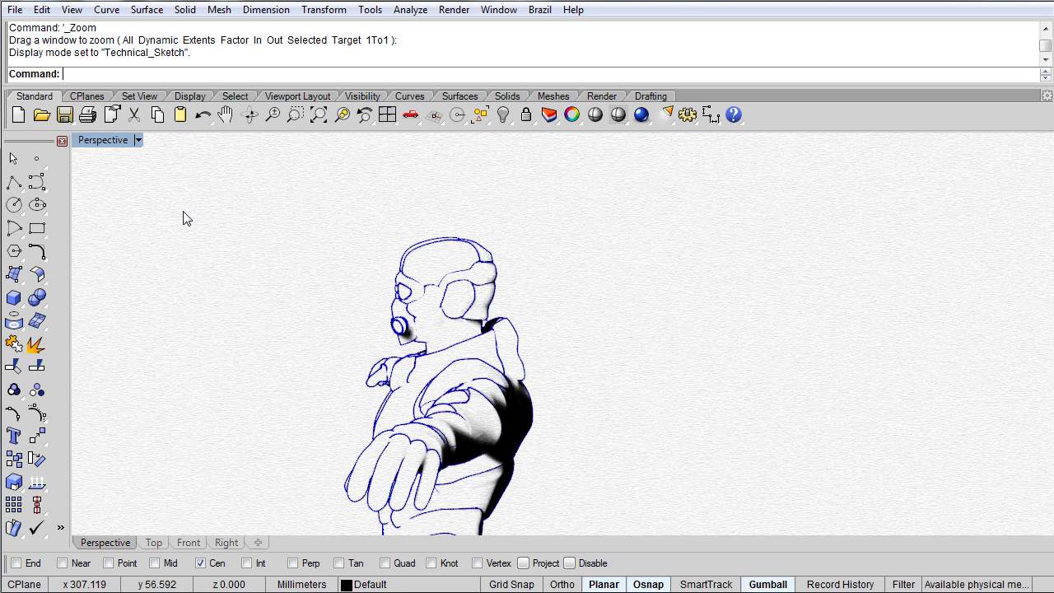
- Show the suit in Rendered mode with the whole figure framed, then return to Artistic_Sketch
{"action": "left_click", "coordinate": [118, 142]}
{"action": "left_click", "coordinate": [133, 222]}
{"action": "right_click_drag", "start_coordinate": [372, 252], "coordinate": [511, 274]}
{"action": "scroll", "coordinate": [511, 274], "scroll_direction": "down", "scroll_amount": 2}
{"action": "scroll", "coordinate": [512, 282], "scroll_direction": "down", "scroll_amount": 1}
{"action": "right_click_drag", "start_coordinate": [511, 413], "coordinate": [702, 262], "text": "shift"}
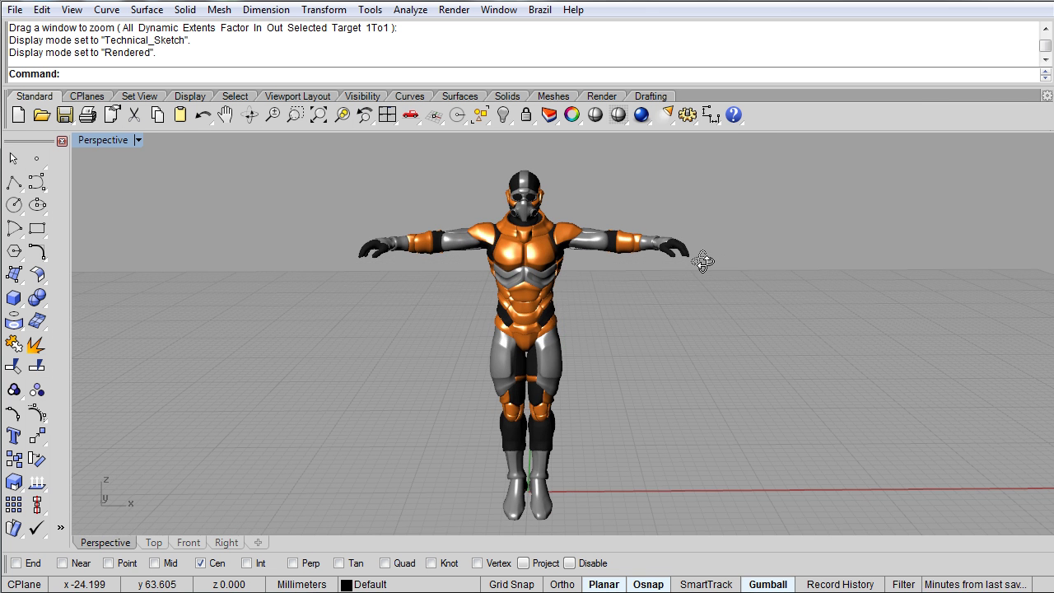
{"action": "left_click", "coordinate": [103, 141]}
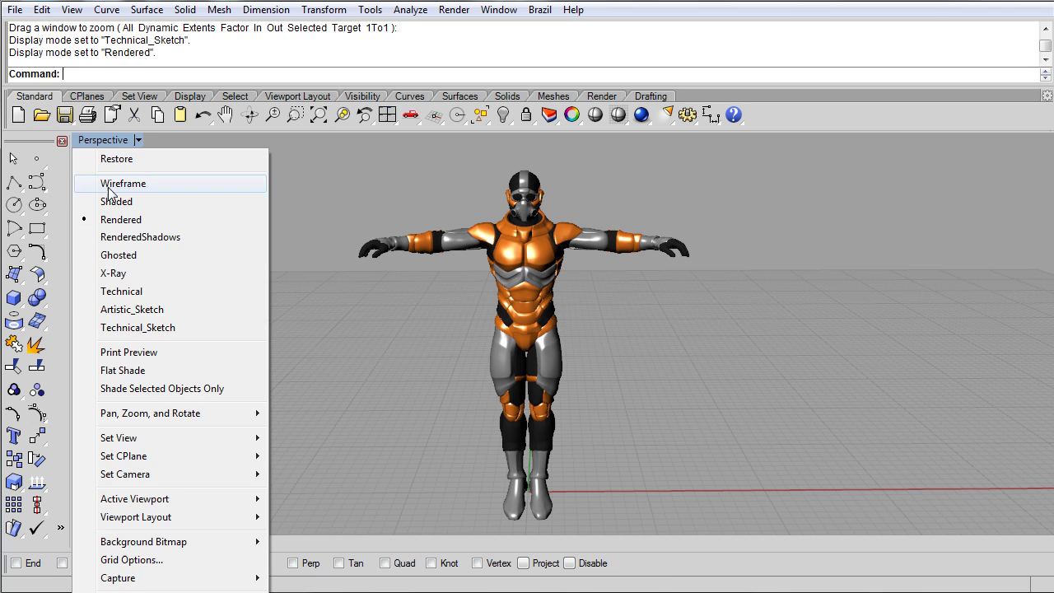
{"action": "left_click", "coordinate": [130, 311]}
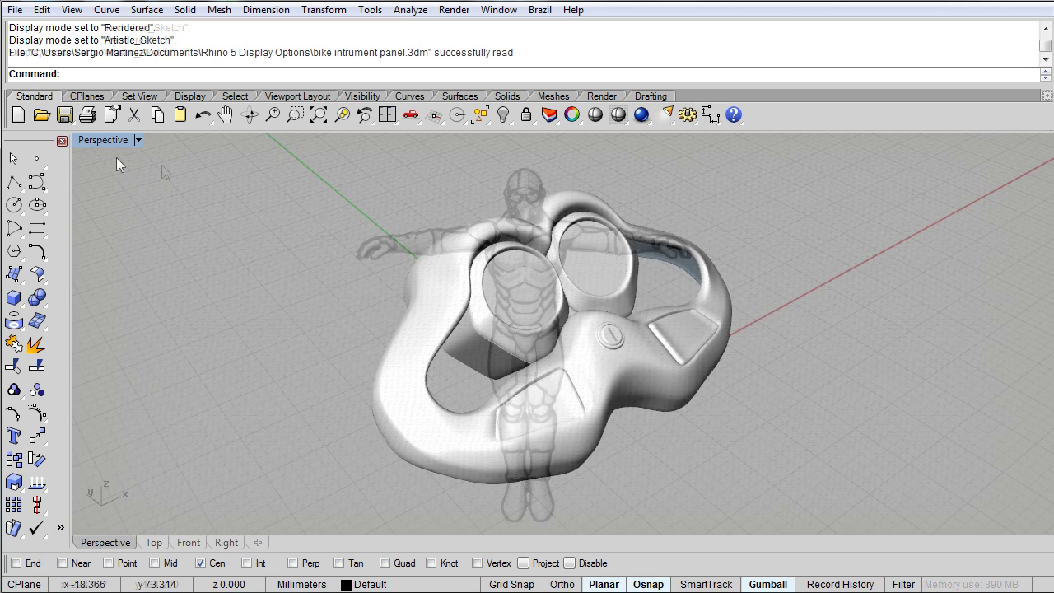
- Show the bike instrument panel in Technical_Sketch display and orbit around it
{"action": "left_click", "coordinate": [104, 140]}
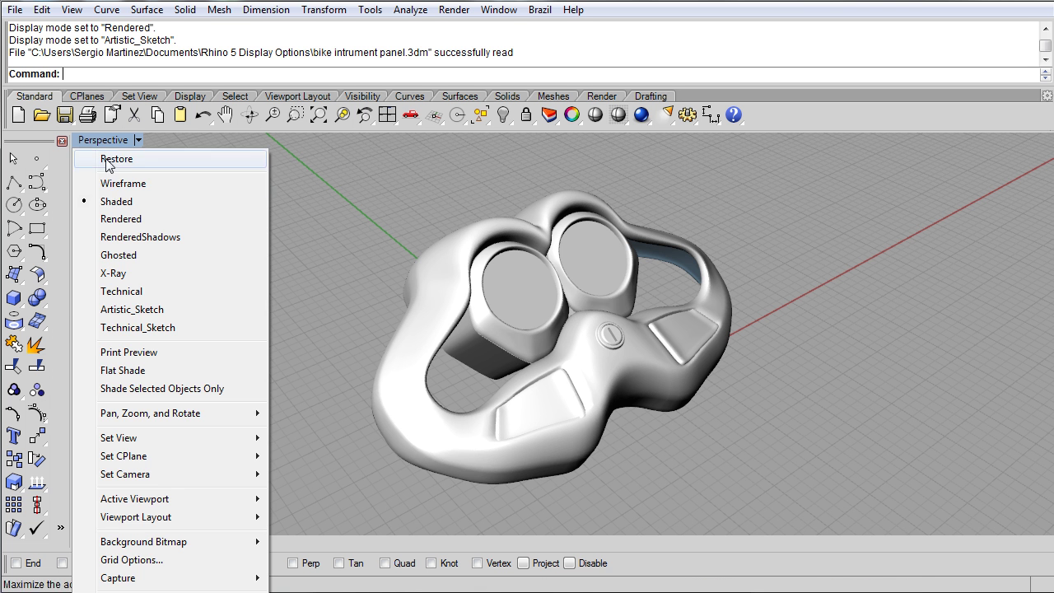
{"action": "left_click", "coordinate": [143, 328]}
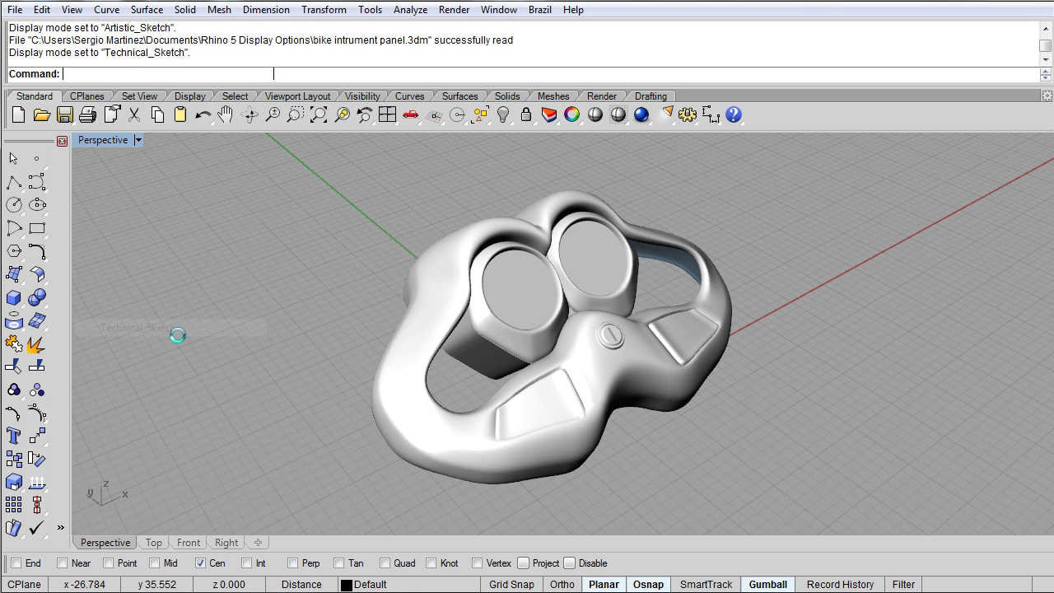
{"action": "right_click_drag", "start_coordinate": [727, 401], "coordinate": [535, 309]}
- Switch the panel to Artistic_Sketch for several angles, then back to Technical_Sketch
{"action": "left_click", "coordinate": [106, 139]}
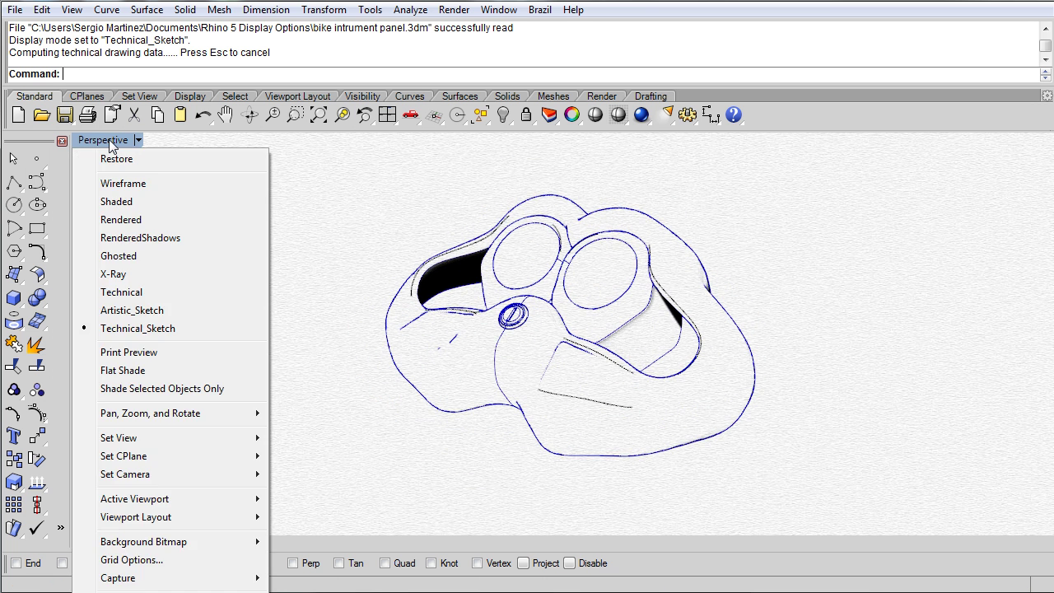
{"action": "left_click", "coordinate": [137, 311]}
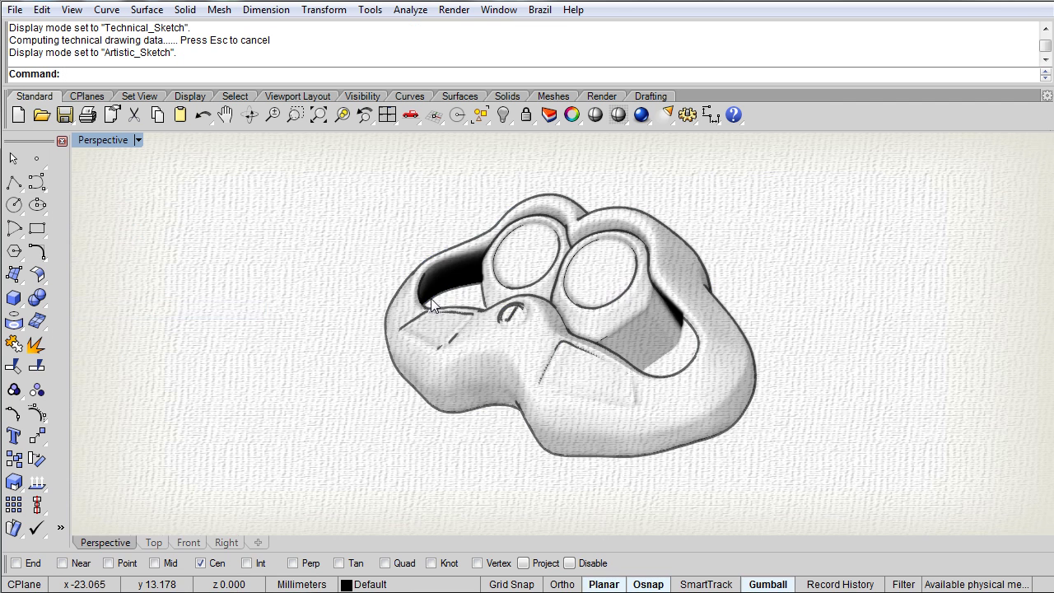
{"action": "right_click_drag", "start_coordinate": [391, 344], "coordinate": [560, 317]}
{"action": "left_click", "coordinate": [124, 144]}
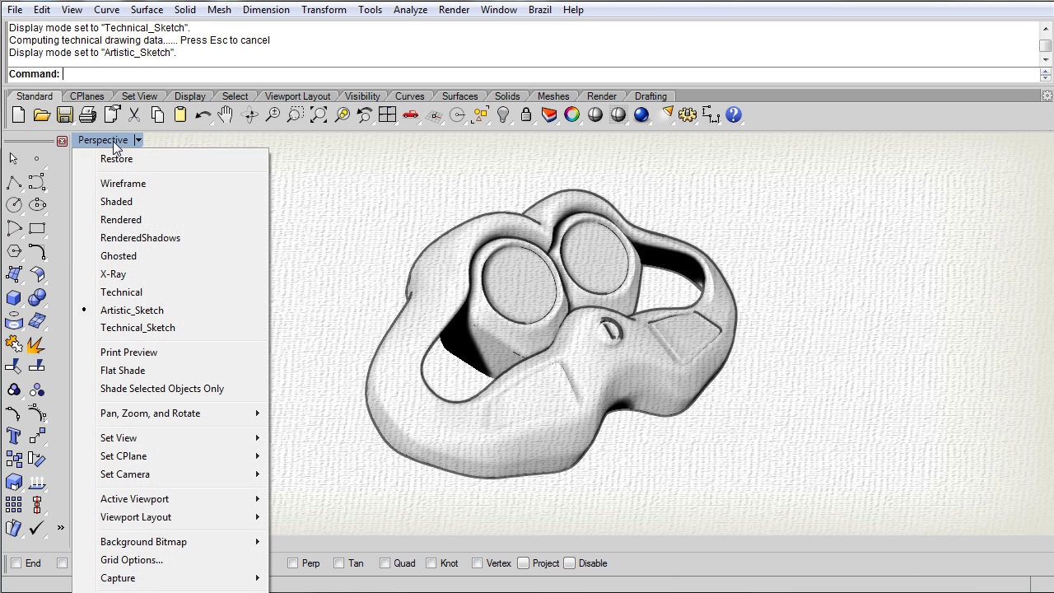
{"action": "left_click", "coordinate": [136, 327]}
{"action": "right_click_drag", "start_coordinate": [136, 328], "coordinate": [321, 348]}
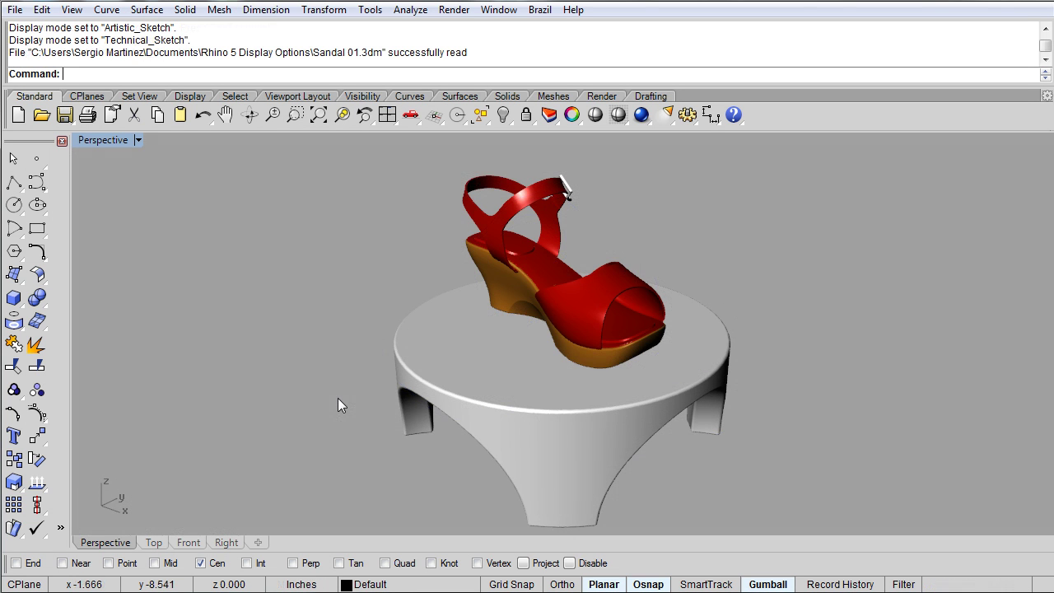
- Show the sandal in Artistic_Sketch display and view it from the side
{"action": "left_click", "coordinate": [105, 140]}
{"action": "left_click", "coordinate": [136, 311]}
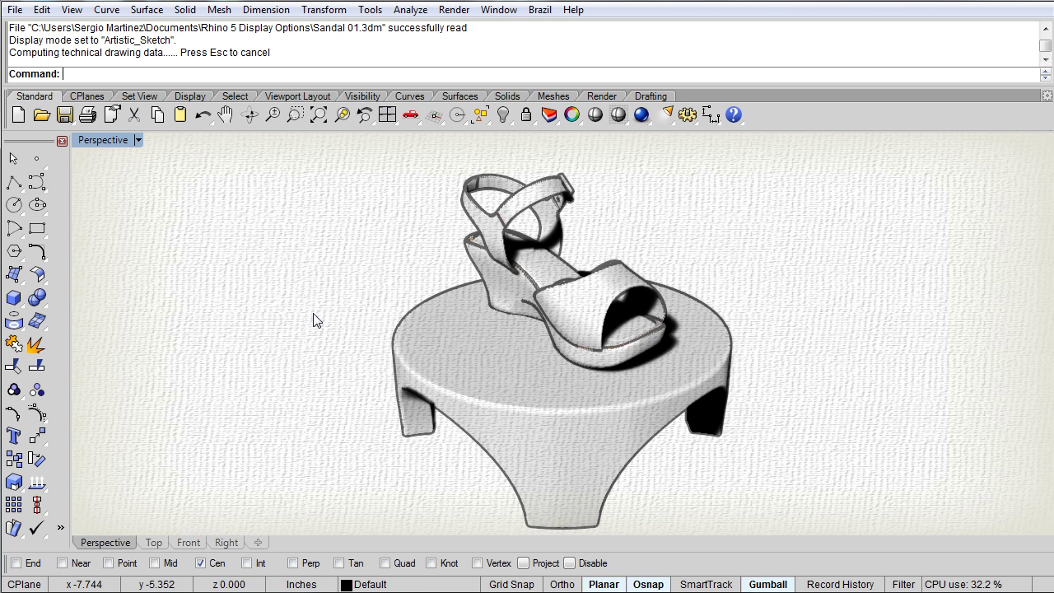
{"action": "right_click_drag", "start_coordinate": [326, 317], "coordinate": [774, 366]}
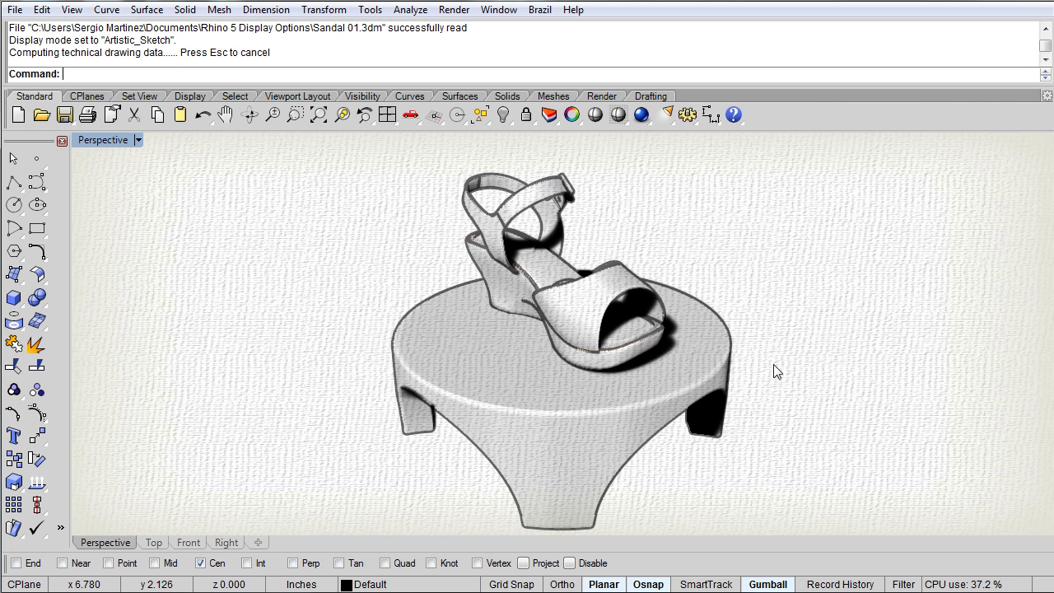
- Switch the sandal to Technical_Sketch, zoom in on toe and heel strap, then restore Artistic_Sketch
{"action": "left_click", "coordinate": [107, 141]}
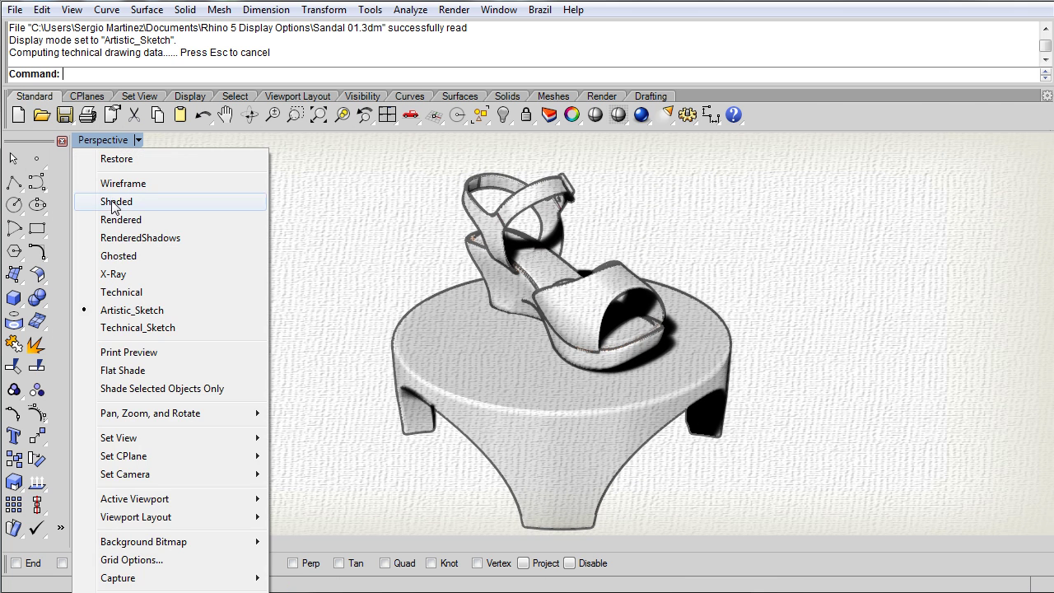
{"action": "left_click", "coordinate": [139, 327]}
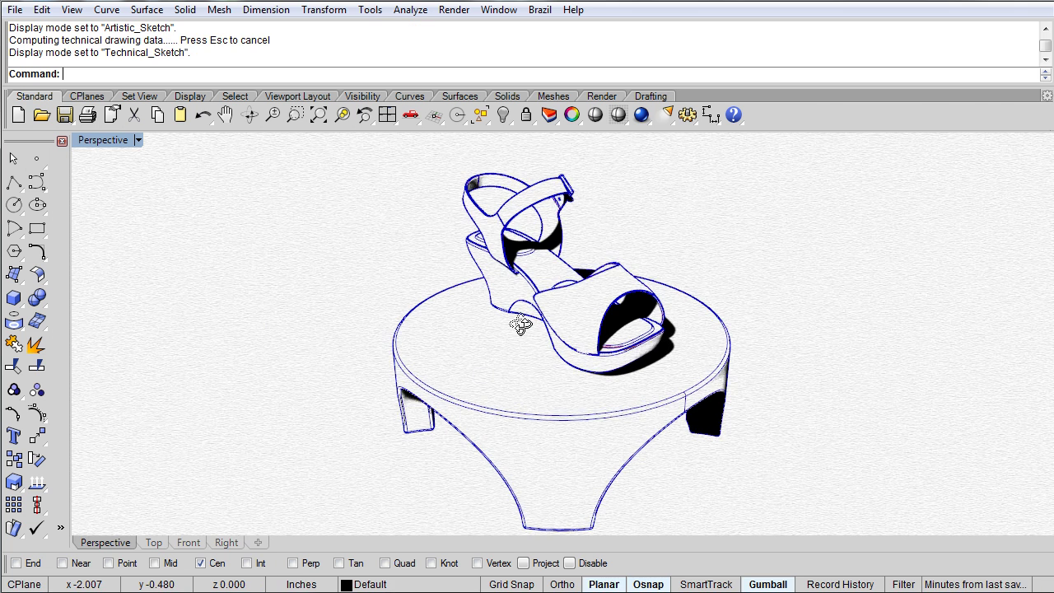
{"action": "scroll", "coordinate": [560, 329], "scroll_direction": "up", "scroll_amount": 5}
{"action": "right_click_drag", "start_coordinate": [598, 330], "coordinate": [256, 393]}
{"action": "right_click_drag", "start_coordinate": [435, 308], "coordinate": [549, 355]}
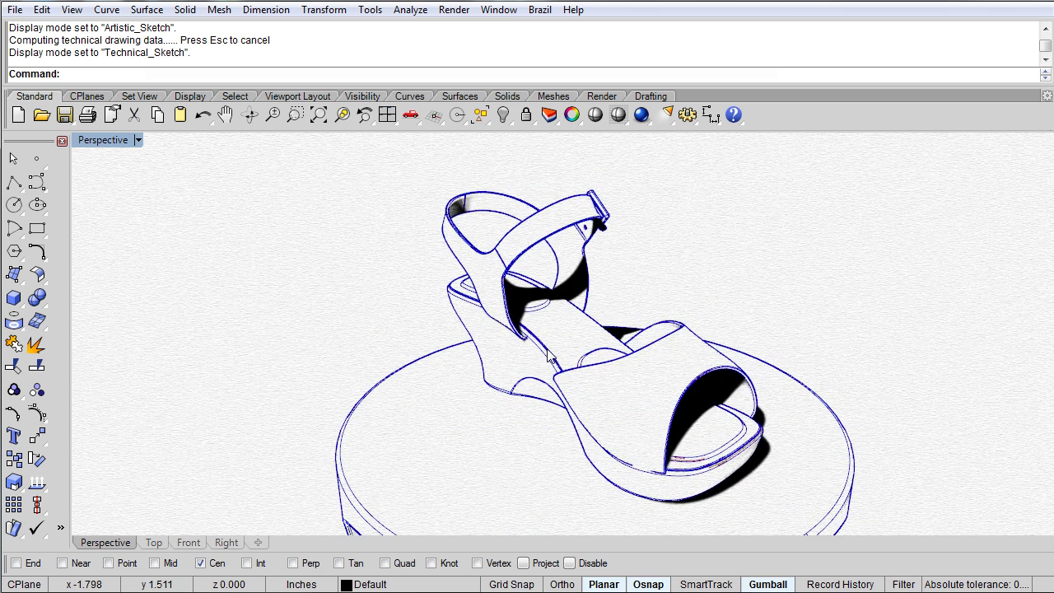
{"action": "left_click", "coordinate": [118, 142]}
{"action": "left_click", "coordinate": [130, 311]}
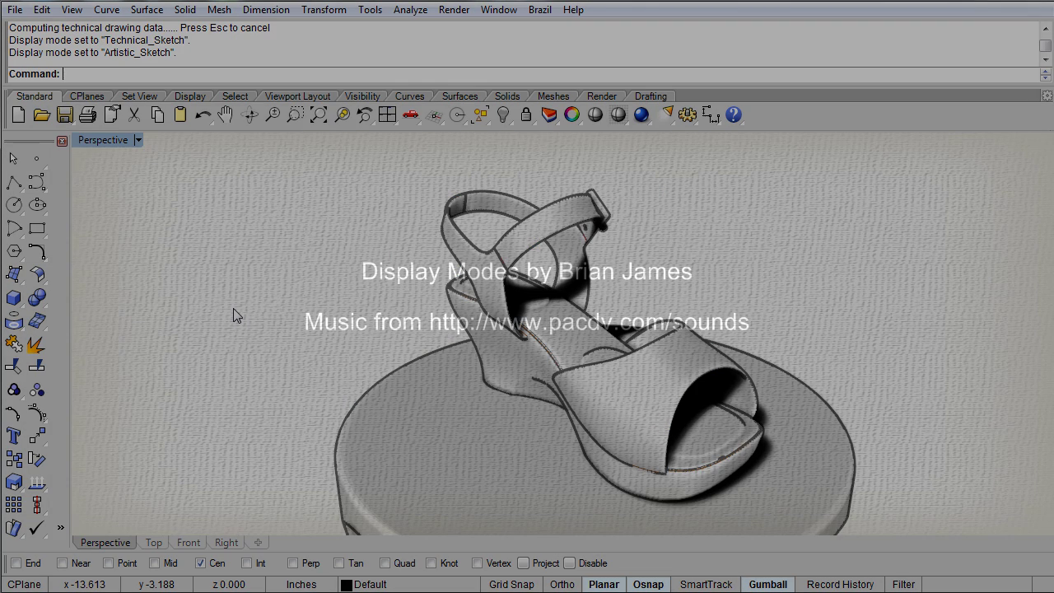